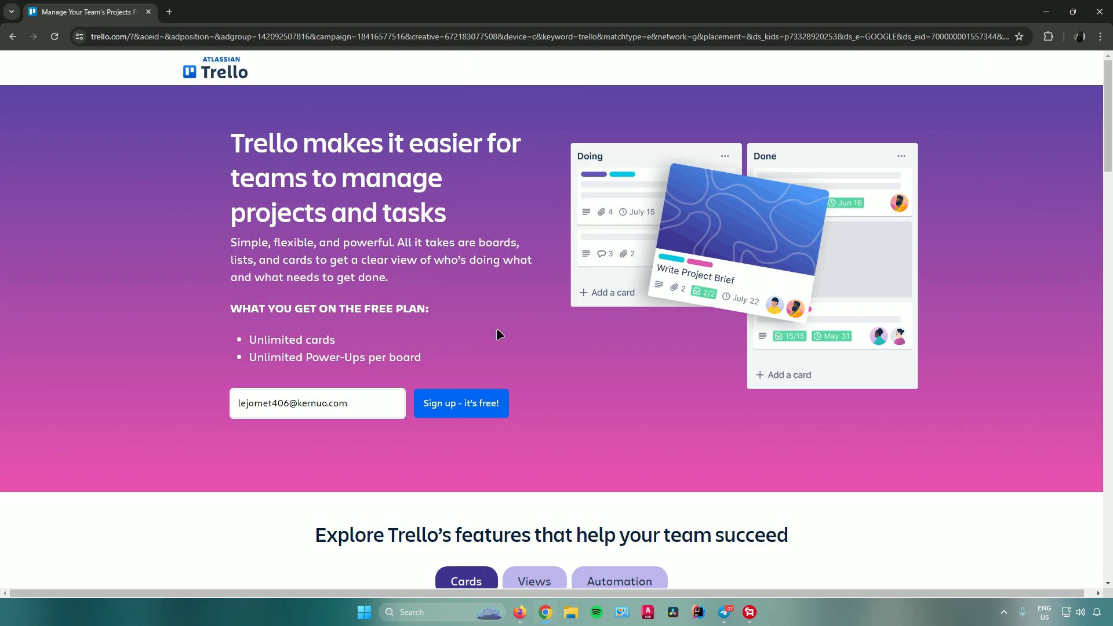
Sign up for a Trello account with the entered e-mail and choose "Track personal tasks and to-dos" as the purpose
{"action": "left_click", "coordinate": [462, 403]}
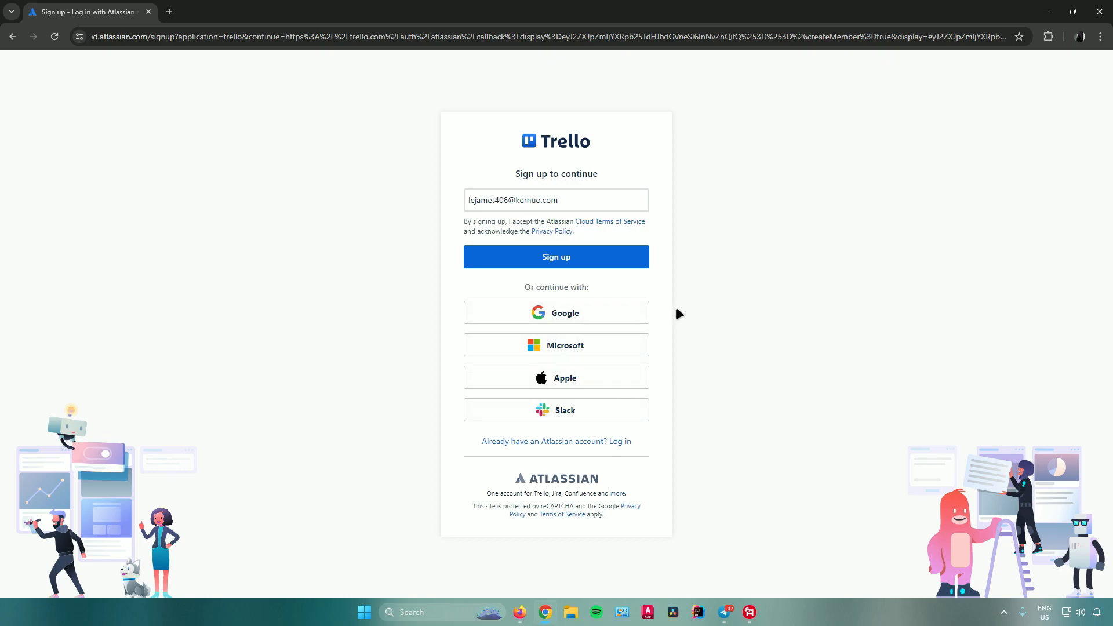
{"action": "left_click", "coordinate": [578, 259]}
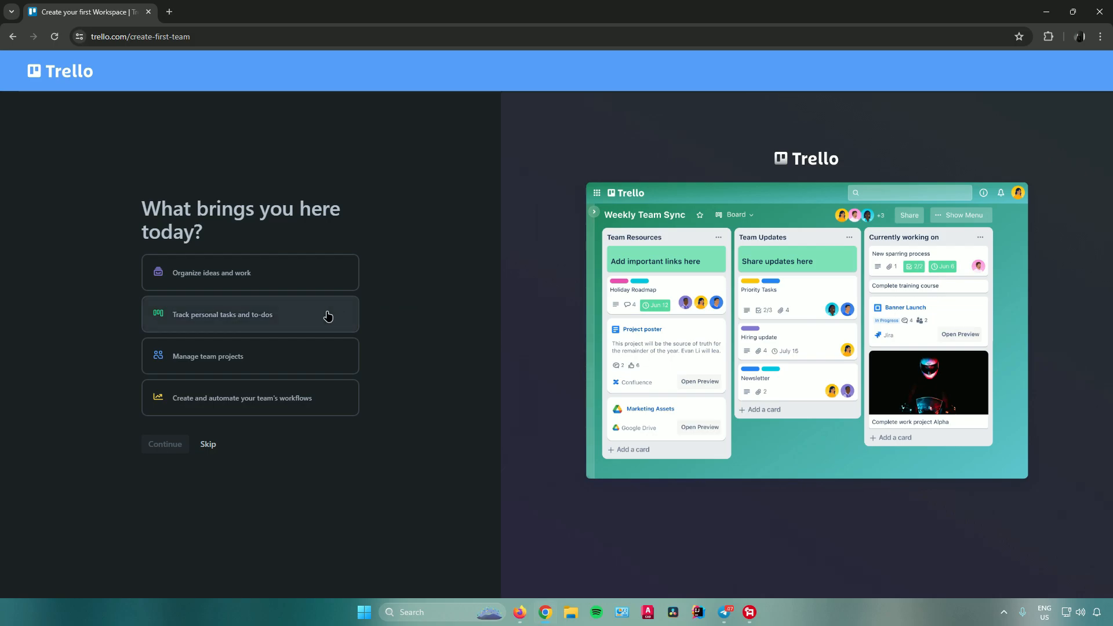
{"action": "left_click", "coordinate": [327, 316]}
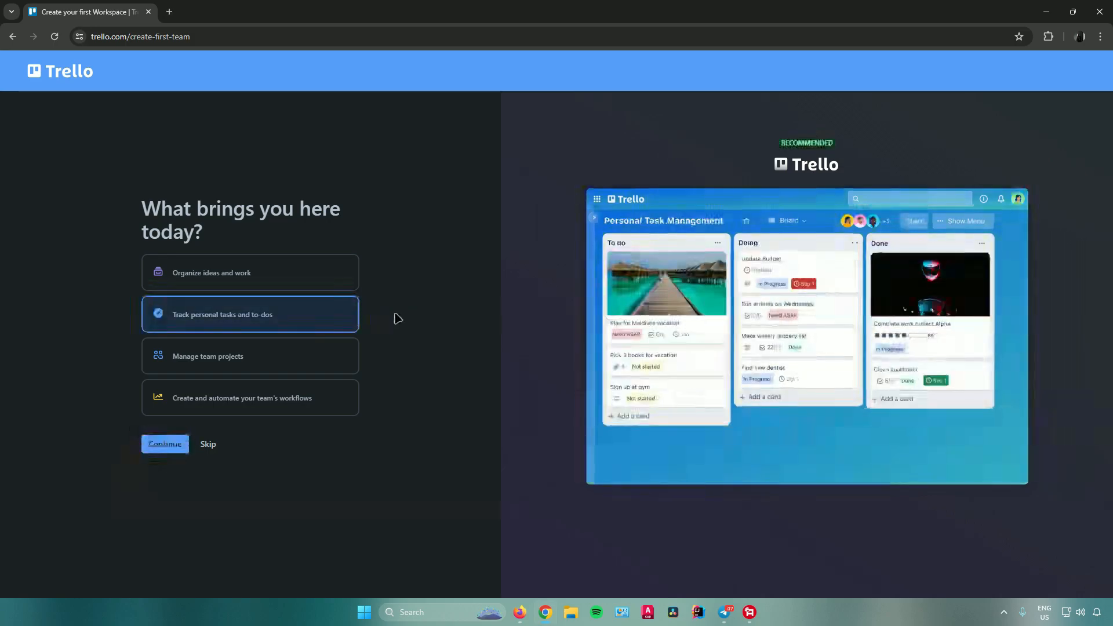
{"action": "left_click", "coordinate": [156, 444]}
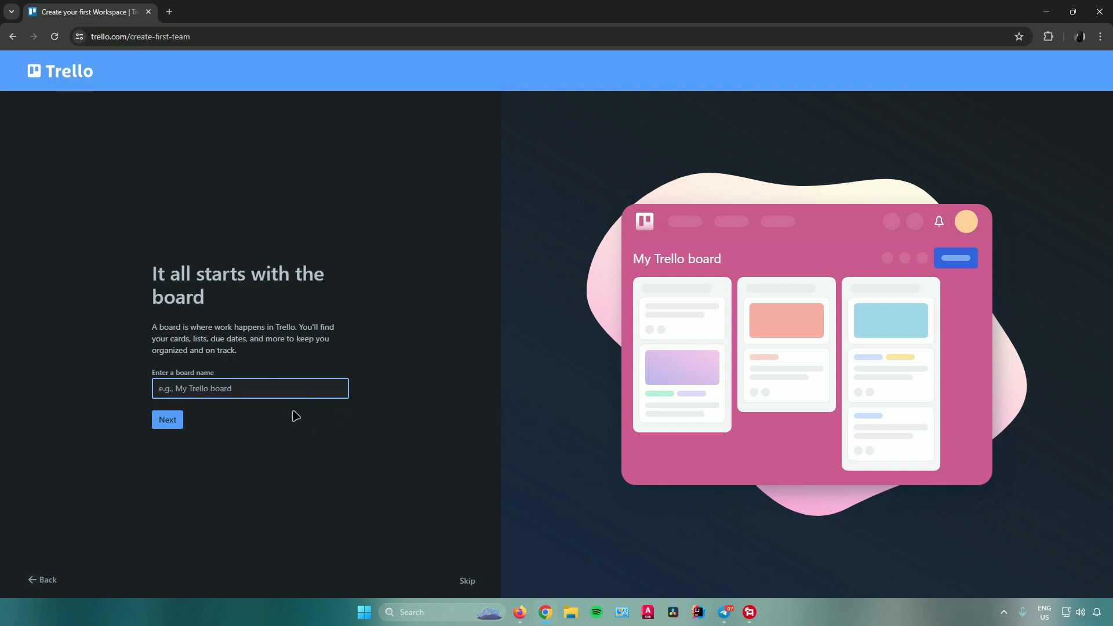
Name the first board "My Sample Trello Board" and continue the workspace setup
{"action": "type", "text": "My "}
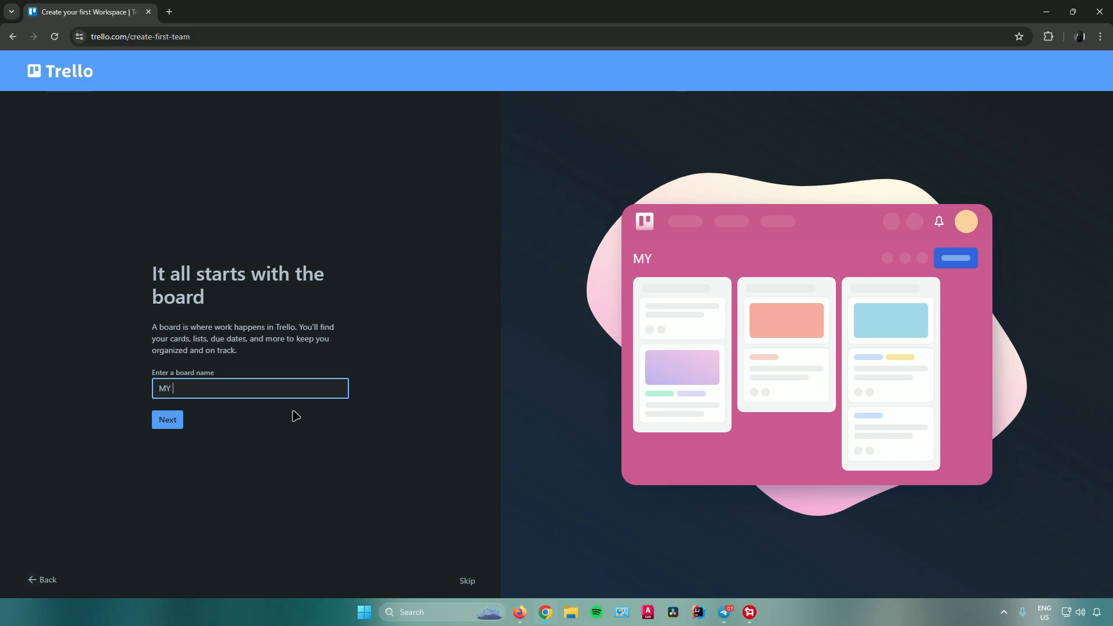
{"action": "type", "text": "Sample Trello BO"}
{"action": "key", "text": "BackSpace"}
{"action": "type", "text": "oard"}
{"action": "left_click", "coordinate": [167, 420]}
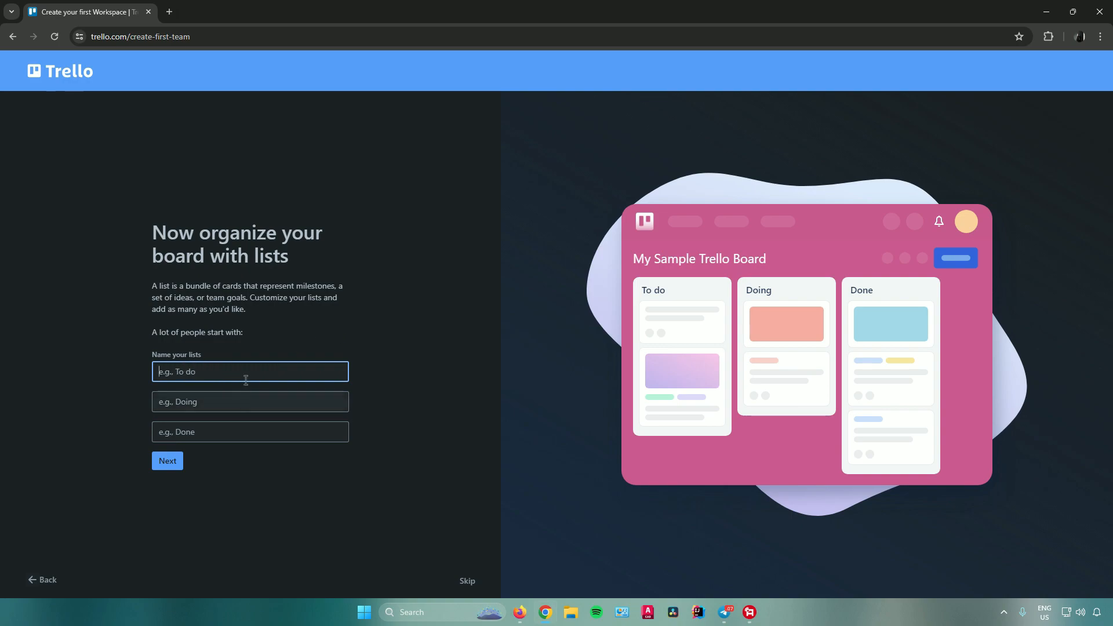
Name the board's three lists "To do", "Doing" and "Done"
{"action": "type", "text": "To do"}
{"action": "left_click", "coordinate": [186, 401]}
{"action": "type", "text": "Doing"}
{"action": "left_click", "coordinate": [202, 428]}
{"action": "type", "text": "Done"}
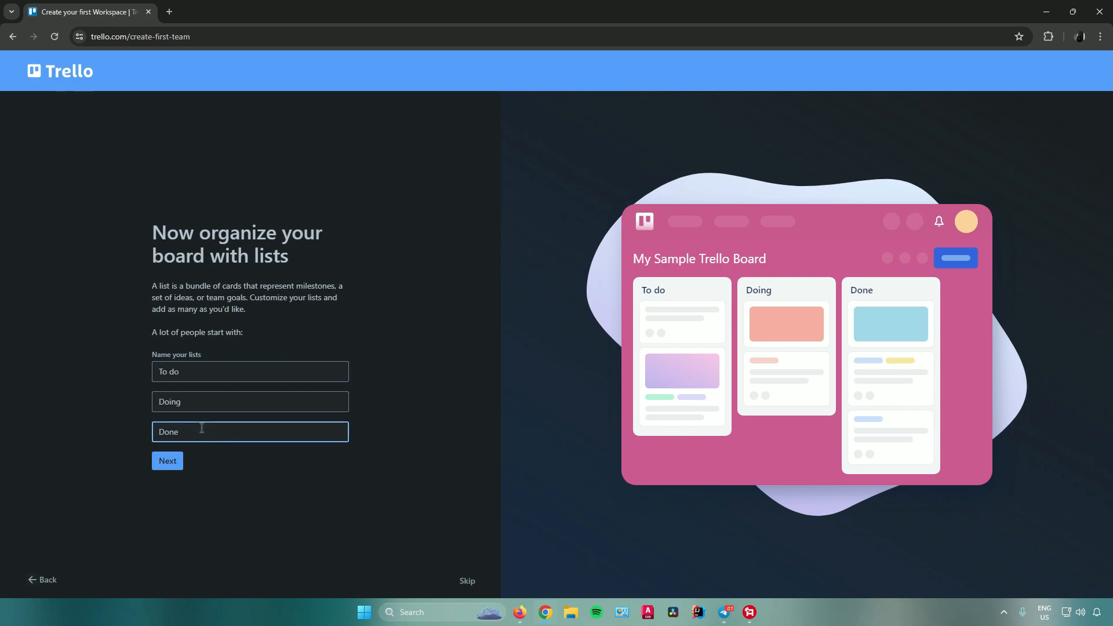
{"action": "left_click", "coordinate": [175, 460]}
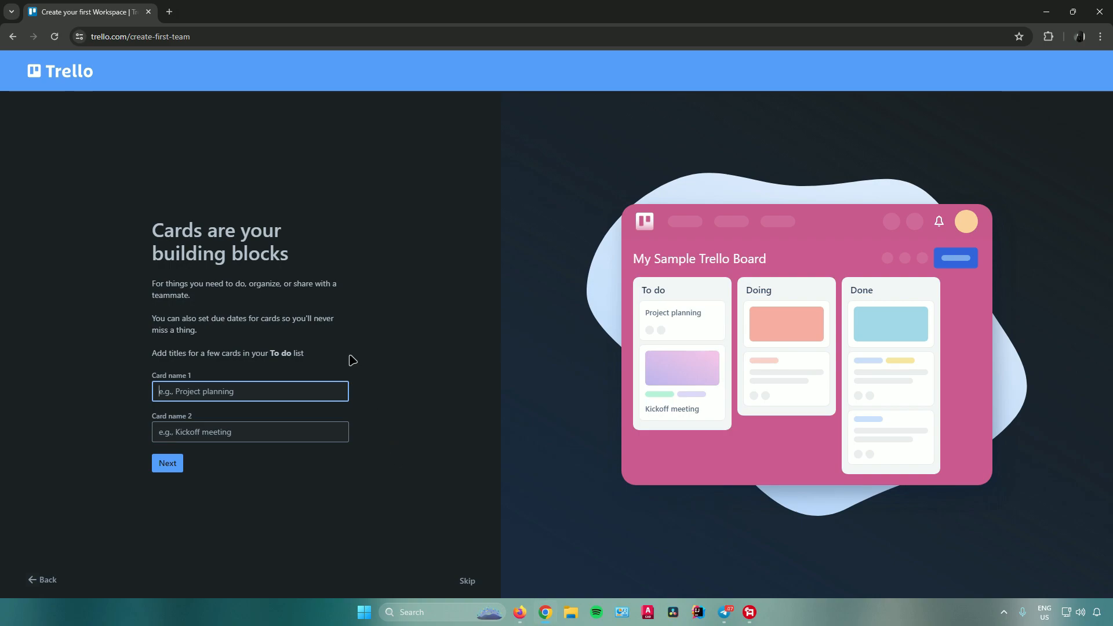
Add the cards "Video Creation" and "Editing" to the To do list, and finish setup without inviting teammates or starting the Premium trial
{"action": "type", "text": "Video Creation"}
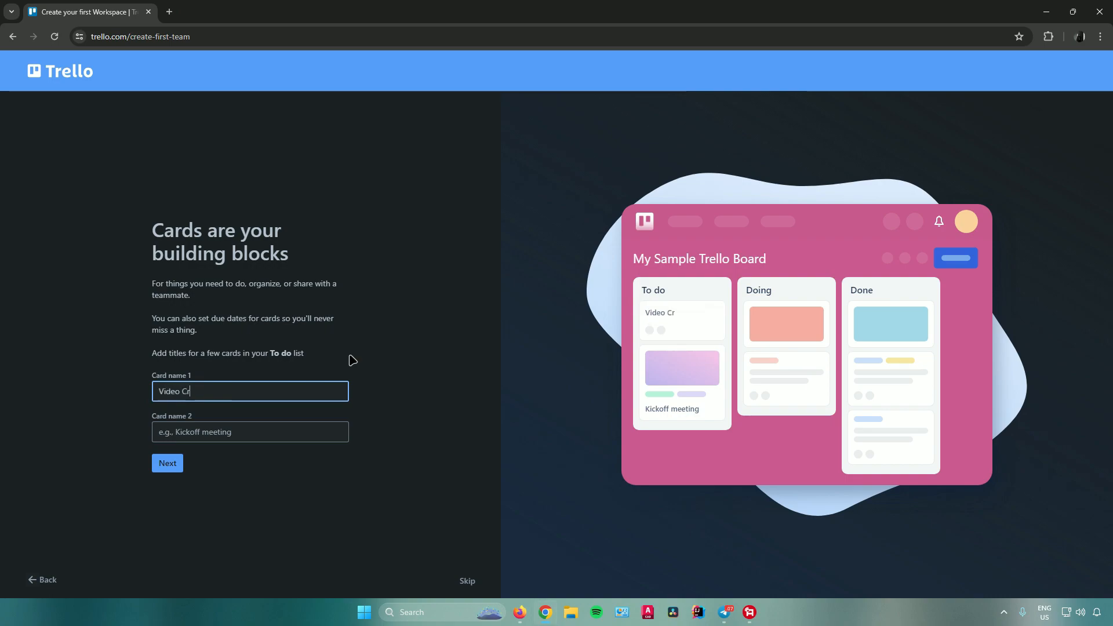
{"action": "left_click", "coordinate": [238, 431]}
{"action": "type", "text": "Editing"}
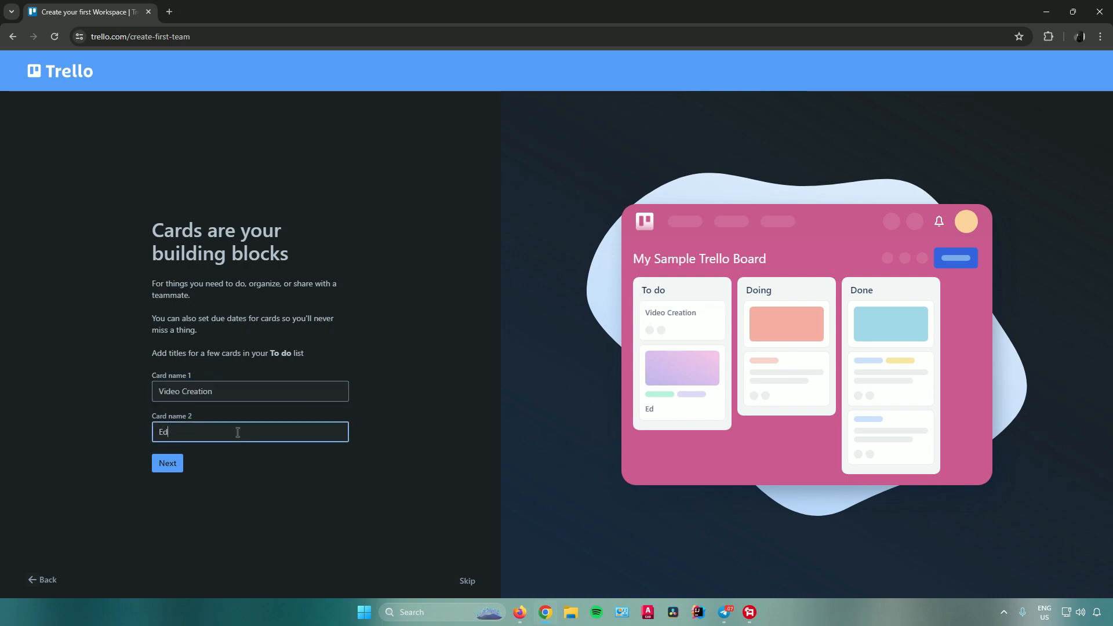
{"action": "left_click", "coordinate": [173, 462]}
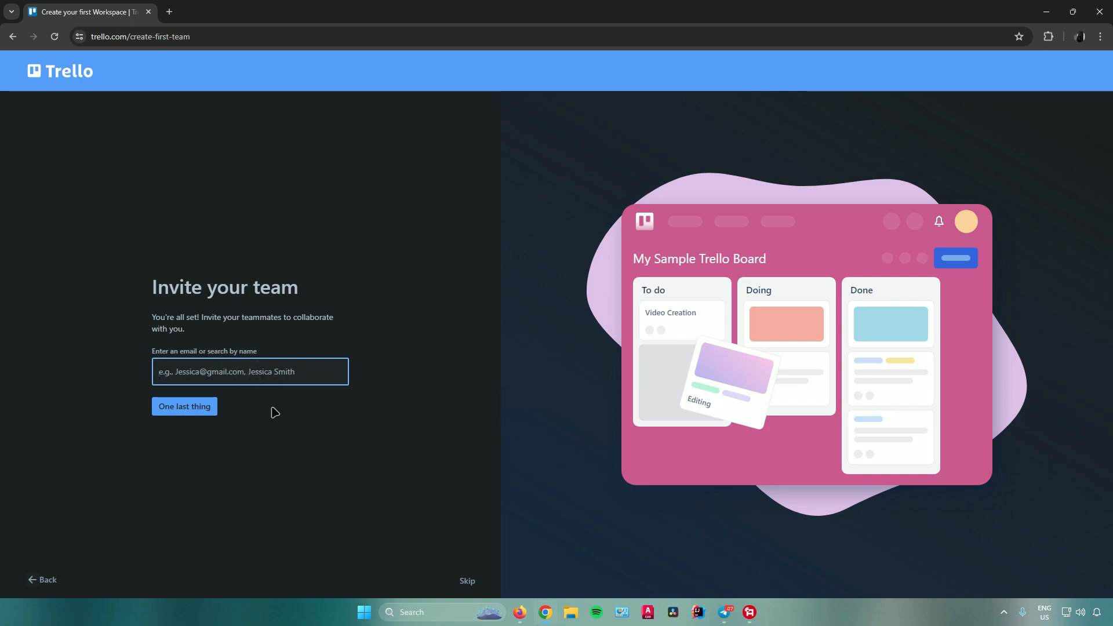
{"action": "left_click", "coordinate": [465, 582]}
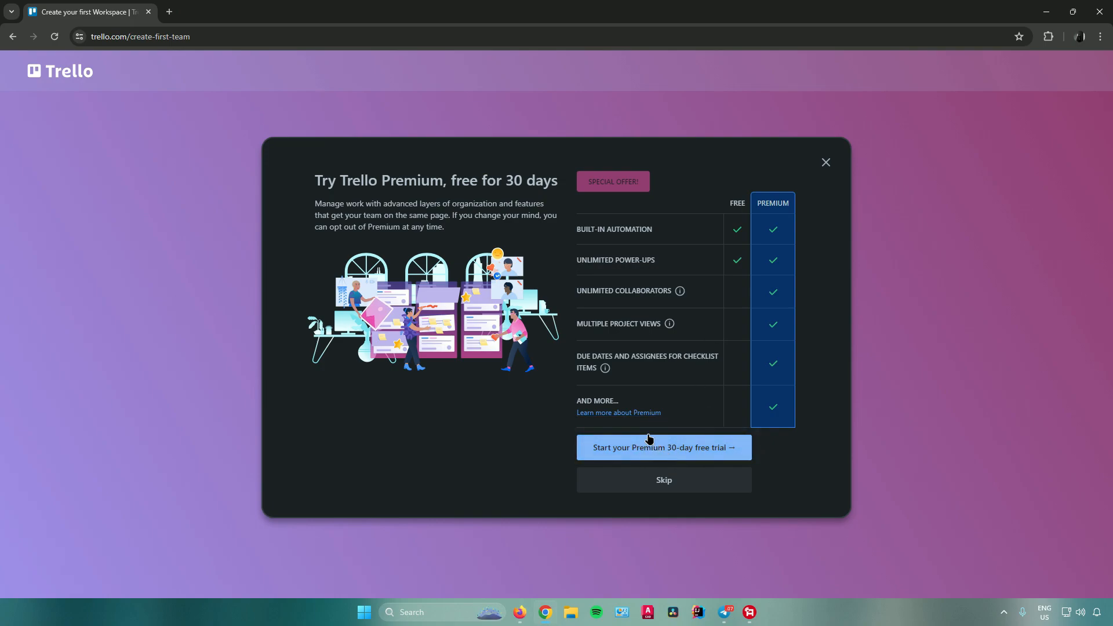
{"action": "left_click", "coordinate": [660, 483]}
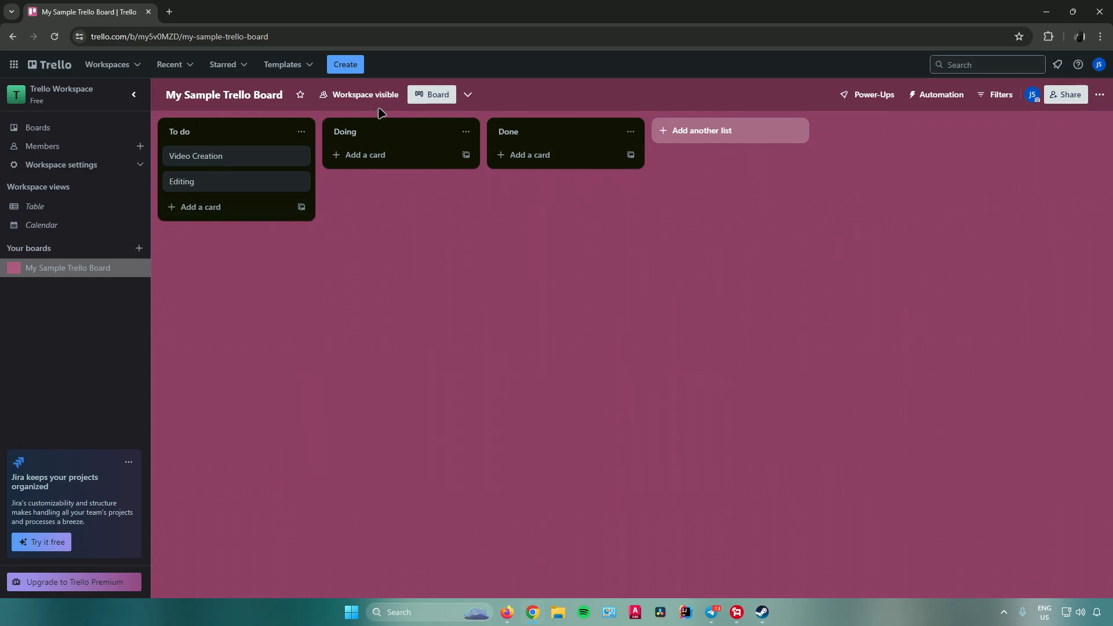
Add the green label to the Video Creation card in the To do list and close the card
{"action": "left_click", "coordinate": [255, 161]}
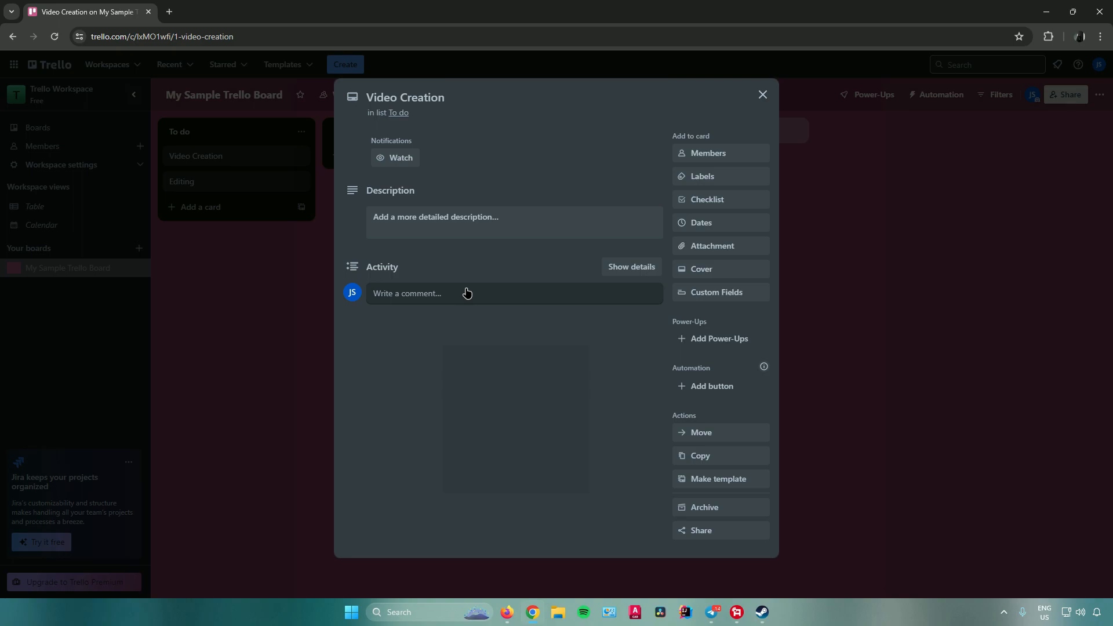
{"action": "left_click", "coordinate": [703, 179]}
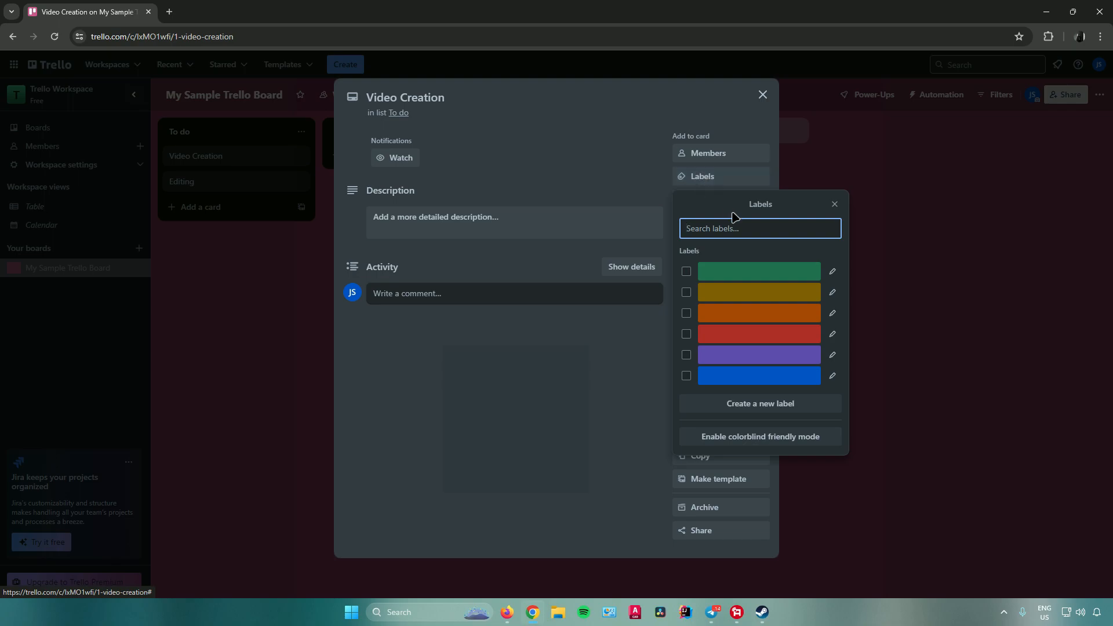
{"action": "left_click", "coordinate": [728, 277]}
{"action": "left_click", "coordinate": [567, 168]}
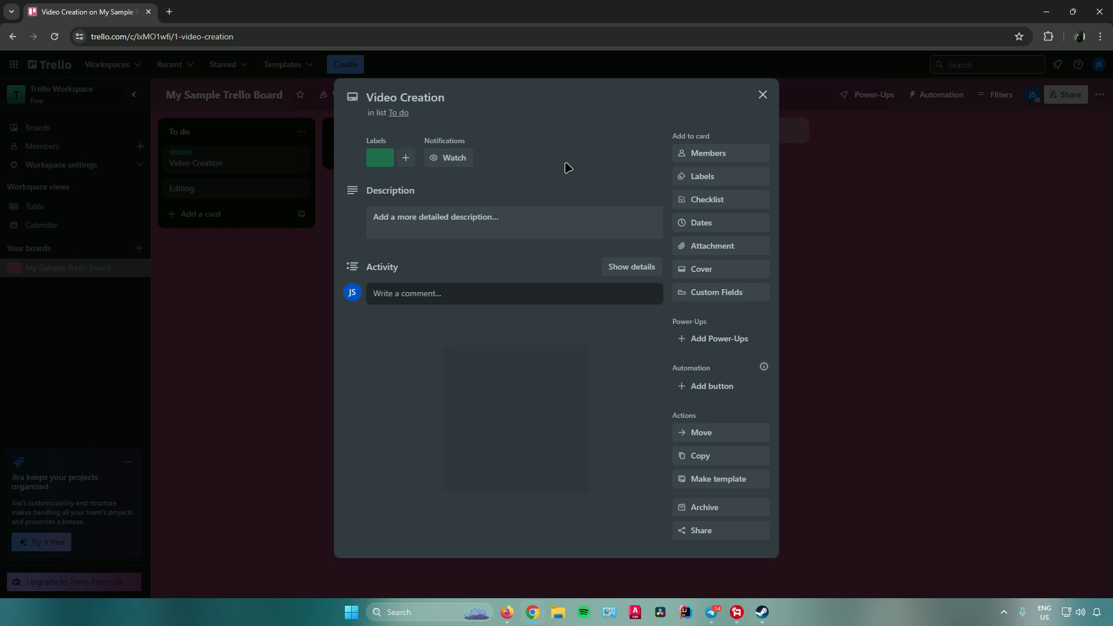
{"action": "left_click", "coordinate": [762, 94]}
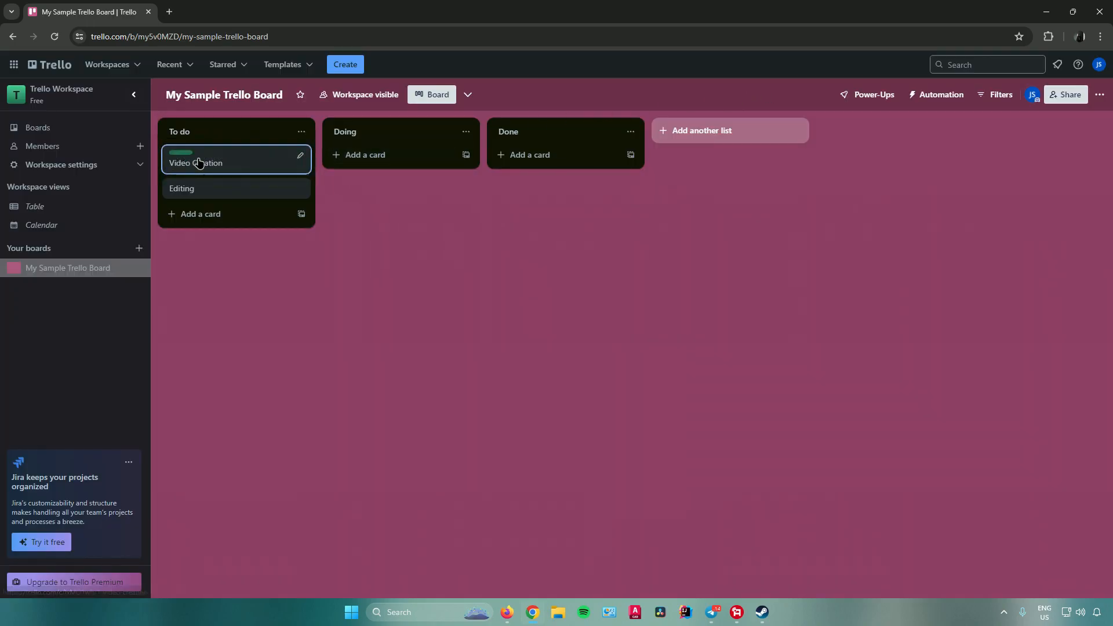
Set the Video Creation card's due date to June 30, 2024, save it and close the card
{"action": "left_click", "coordinate": [265, 163]}
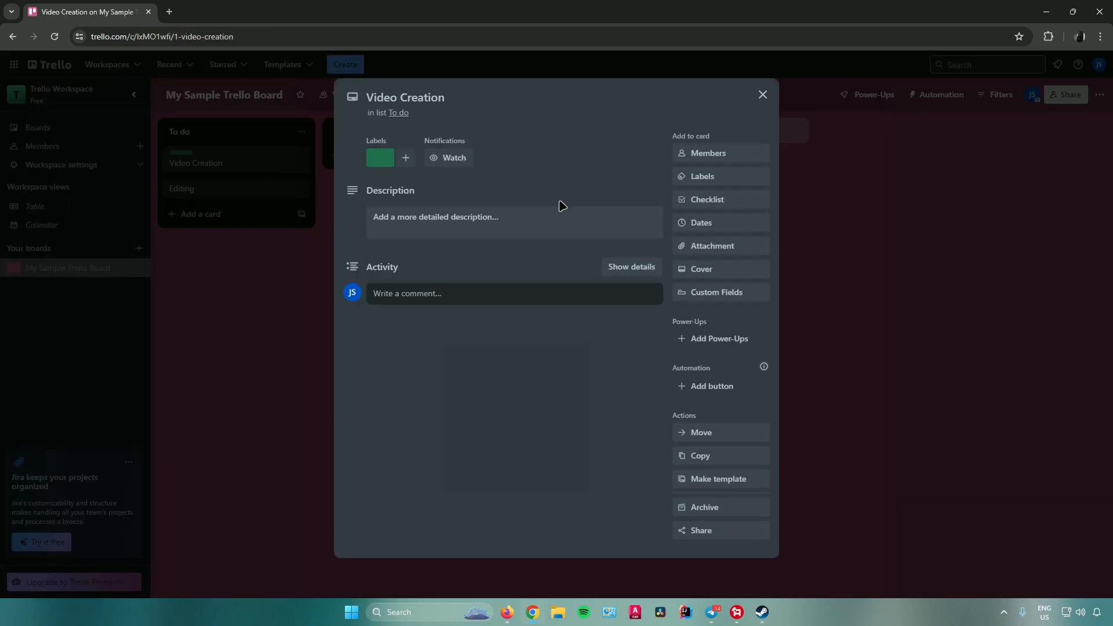
{"action": "left_click", "coordinate": [695, 224]}
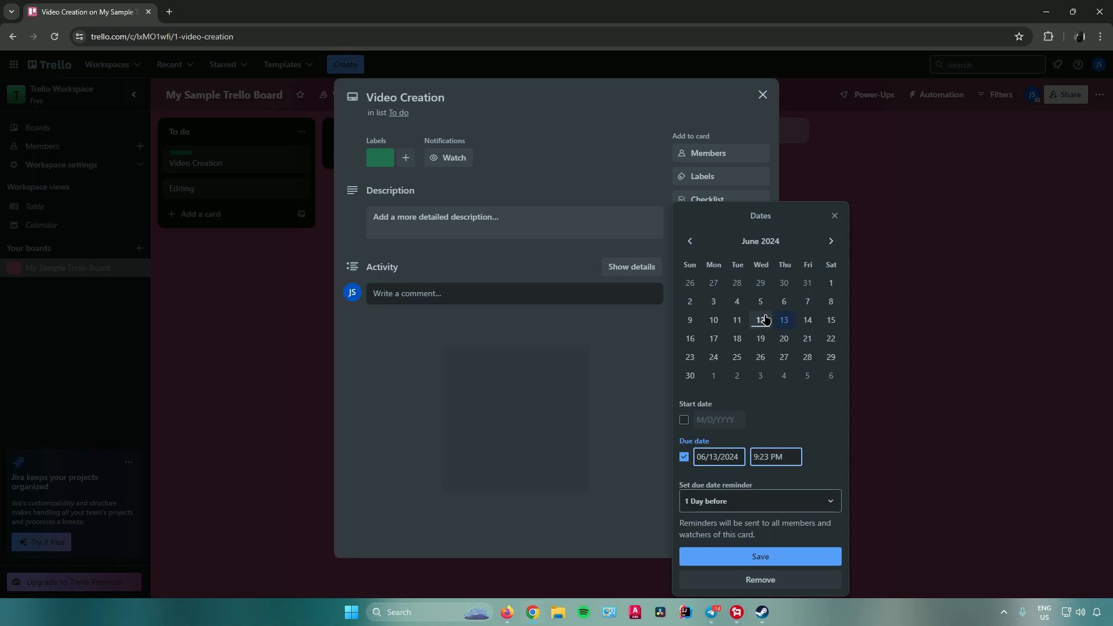
{"action": "left_click", "coordinate": [697, 376]}
{"action": "left_click", "coordinate": [762, 557]}
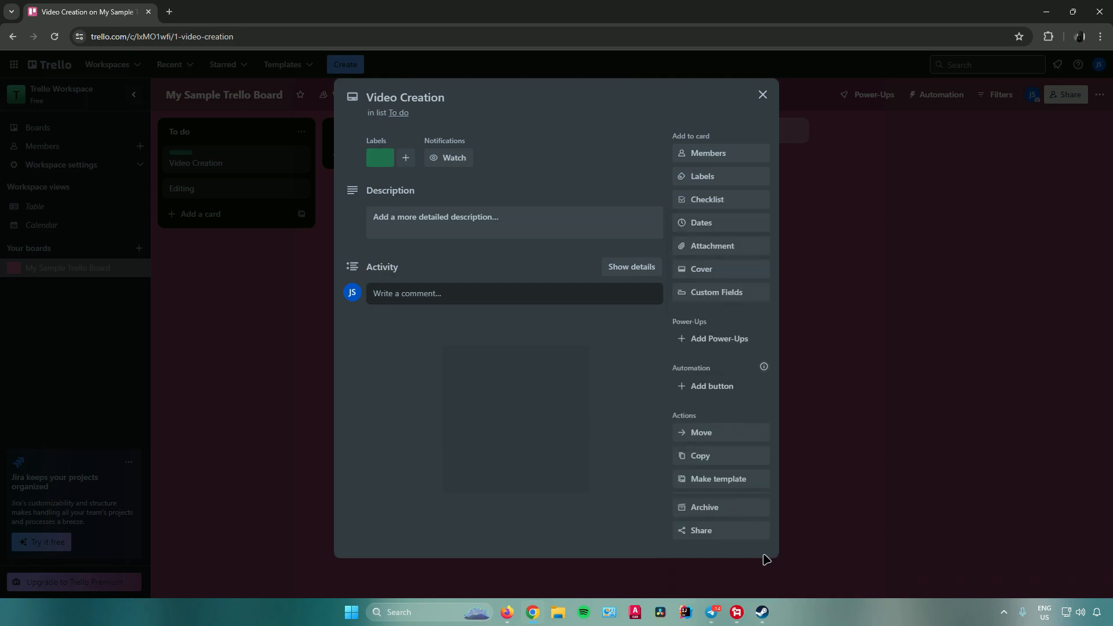
{"action": "left_click", "coordinate": [763, 95]}
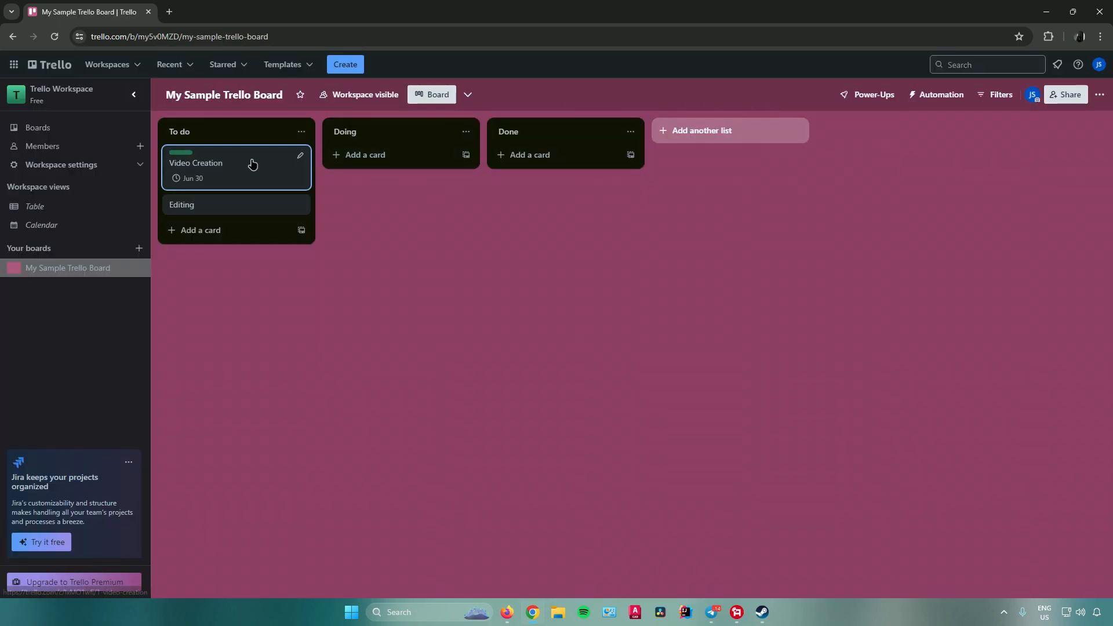
Give the Video Creation card an orange cover in the full-card size and return to the board
{"action": "left_click", "coordinate": [189, 185]}
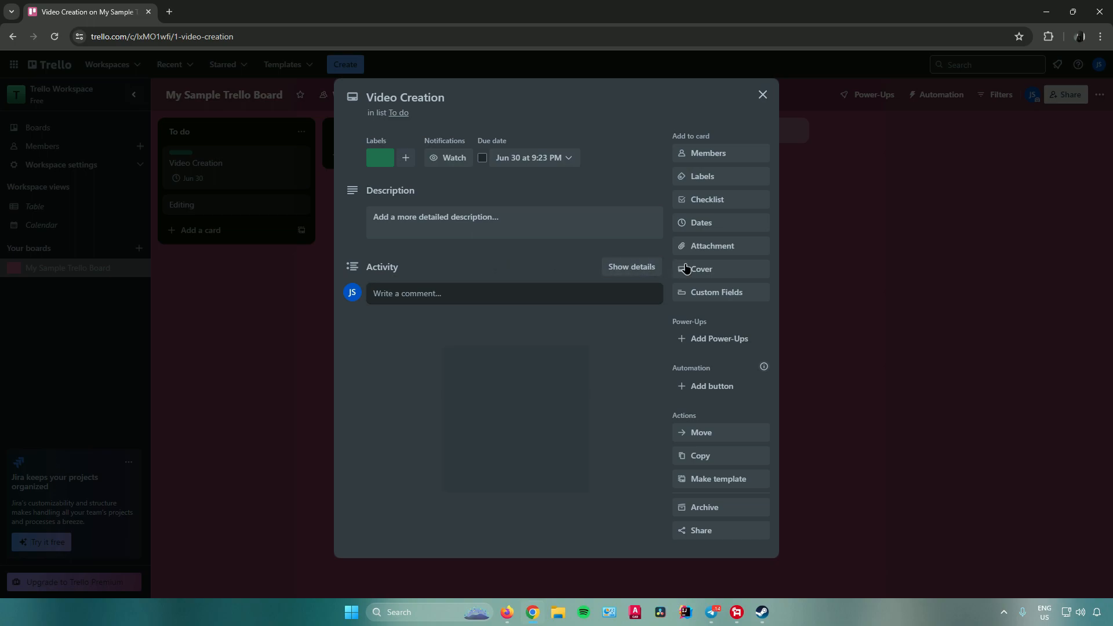
{"action": "left_click", "coordinate": [704, 269]}
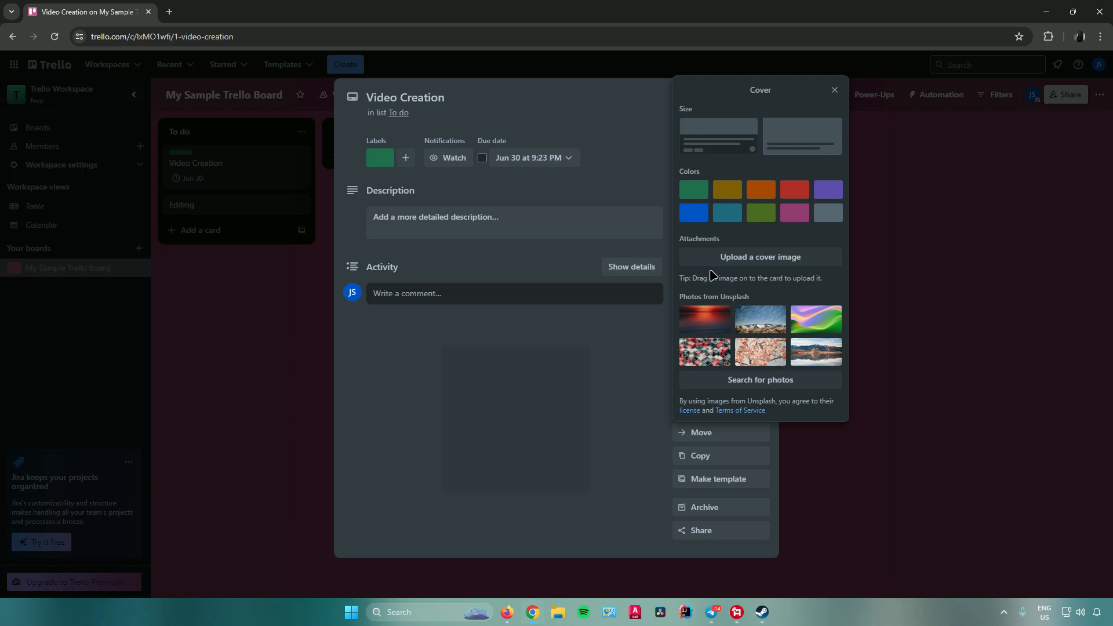
{"action": "left_click", "coordinate": [695, 190]}
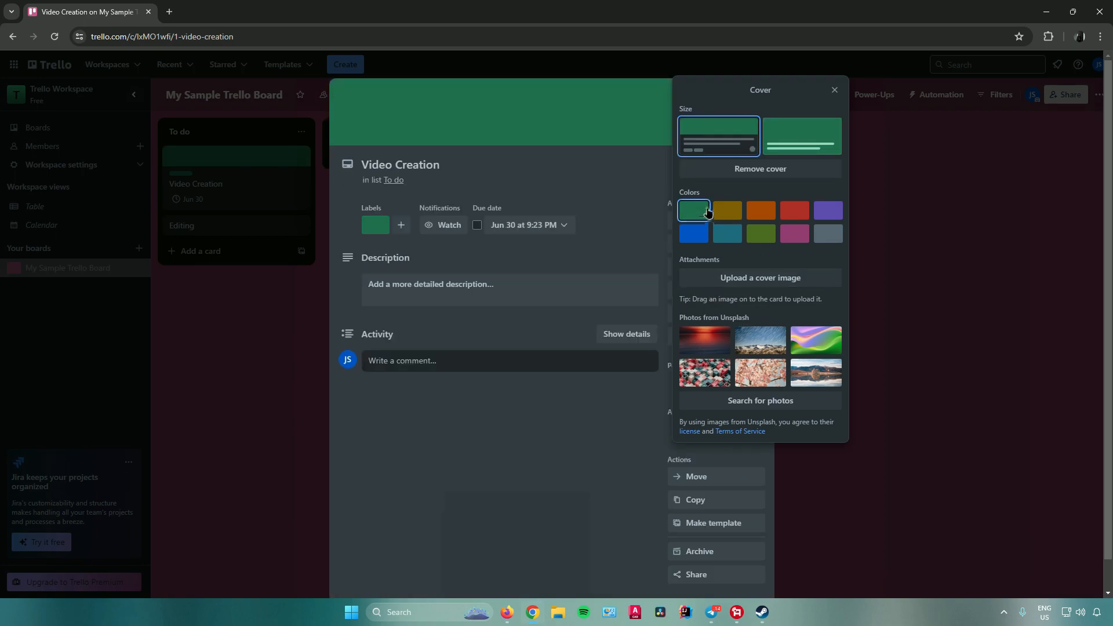
{"action": "left_click", "coordinate": [730, 214]}
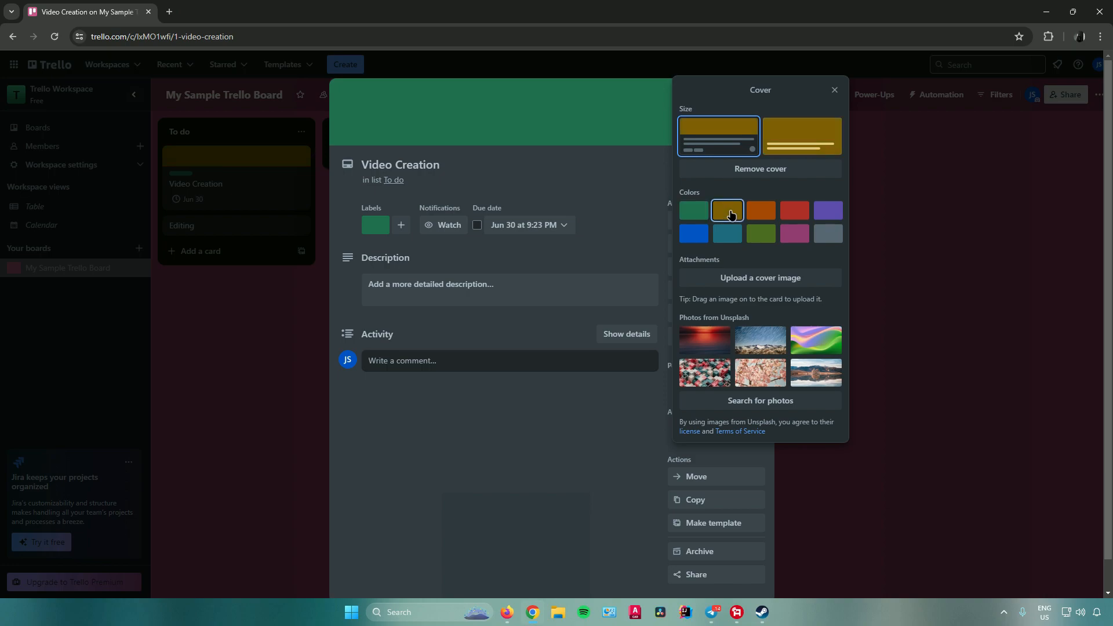
{"action": "left_click", "coordinate": [759, 212]}
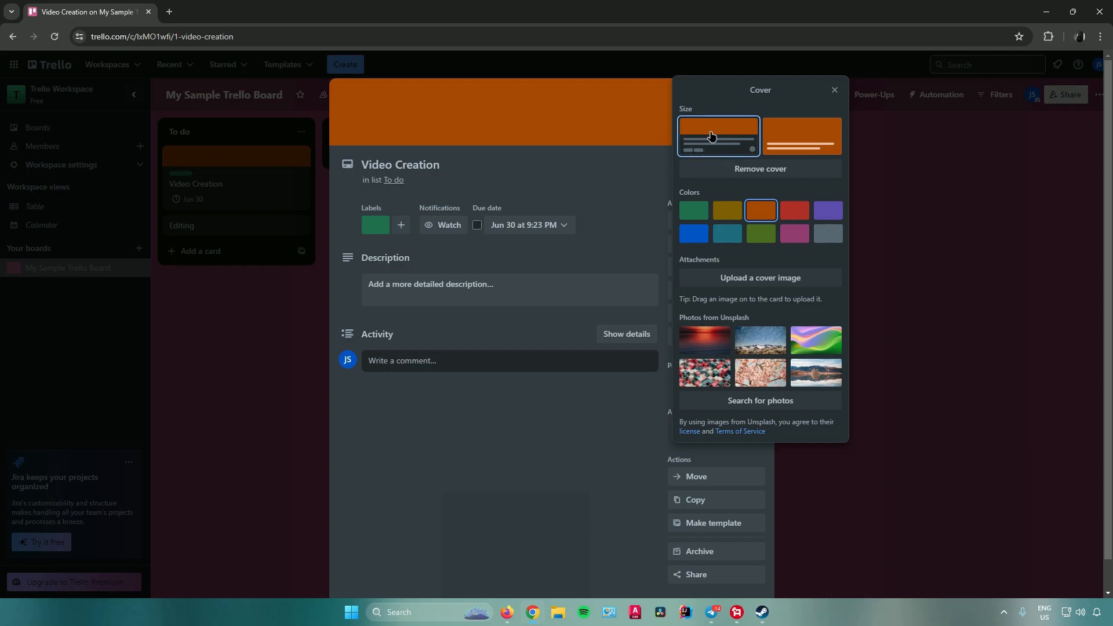
{"action": "left_click", "coordinate": [789, 137]}
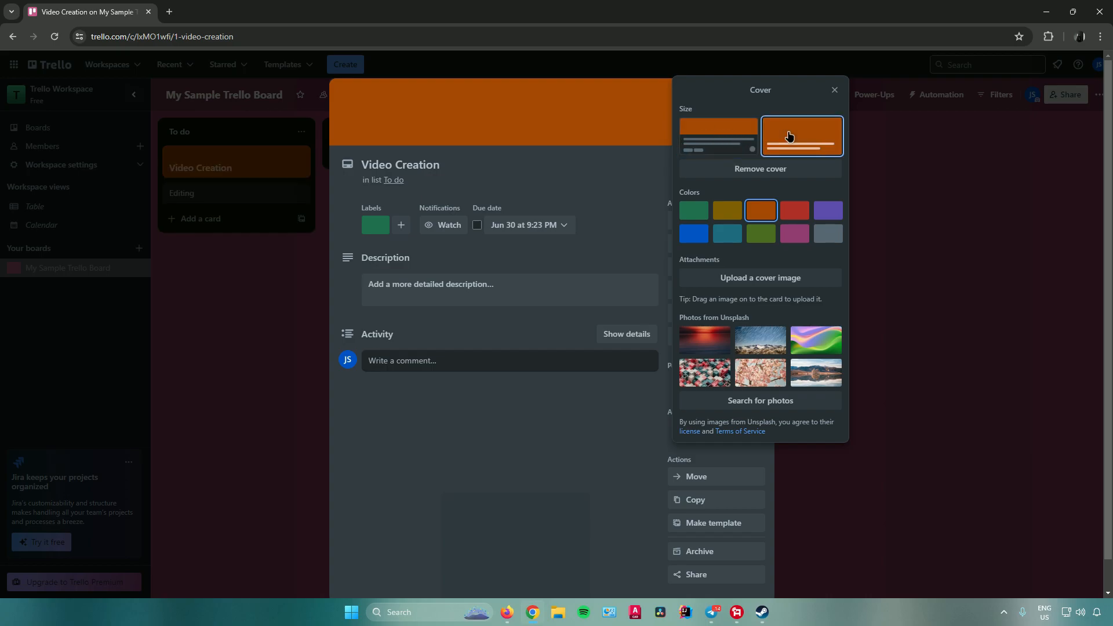
{"action": "left_click", "coordinate": [835, 90]}
{"action": "left_click", "coordinate": [757, 95]}
{"action": "mouse_move", "coordinate": [249, 156]}
{"action": "left_click", "coordinate": [298, 157]}
{"action": "left_click", "coordinate": [532, 283]}
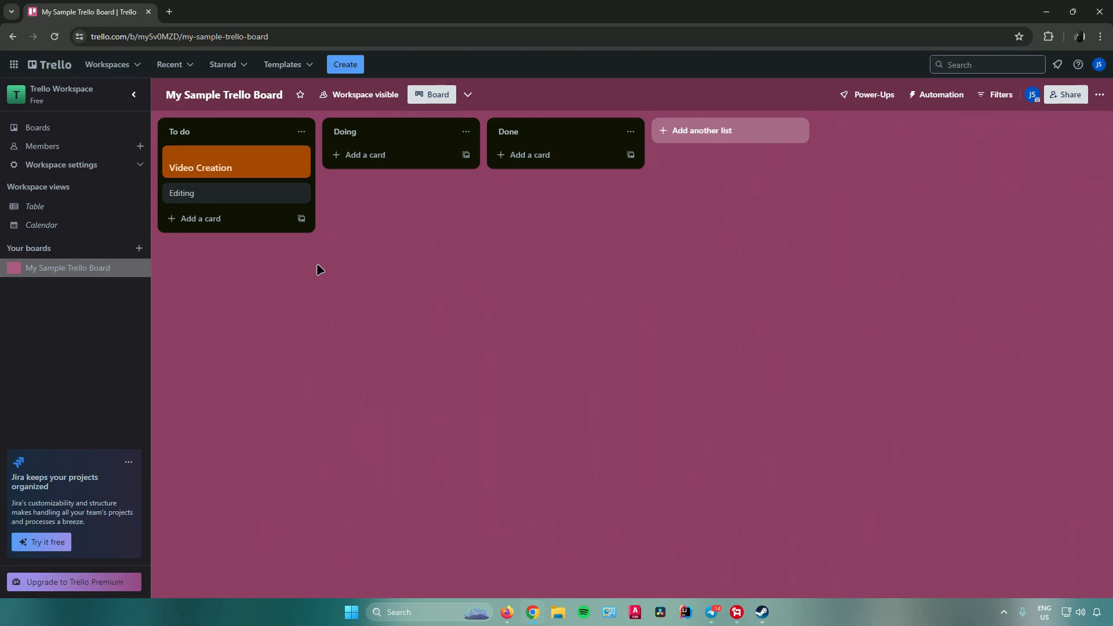
Add a card titled "Thumbnail Creation" to the To do list and look at its details
{"action": "left_click", "coordinate": [208, 218]}
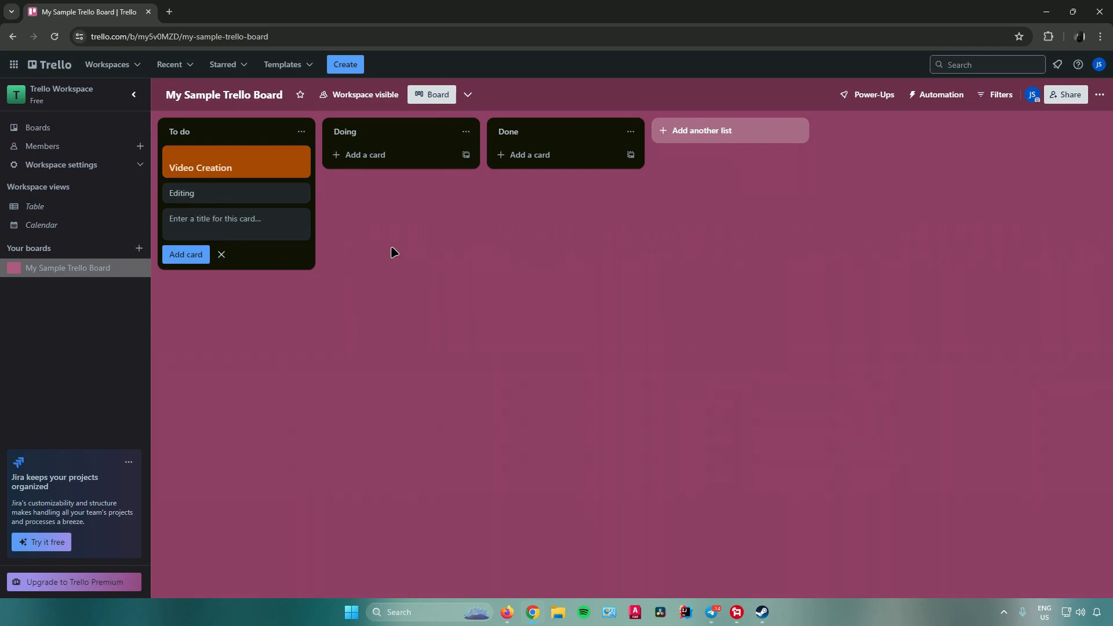
{"action": "type", "text": "Thumbnail Creation"}
{"action": "key", "text": "Return"}
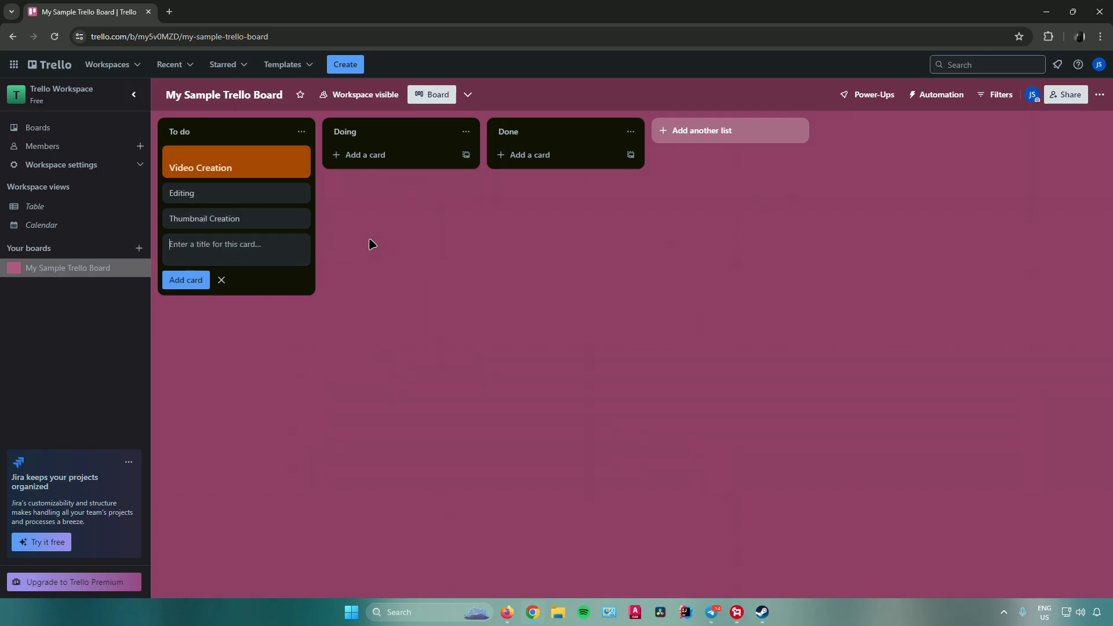
{"action": "key", "text": "Escape"}
{"action": "left_click", "coordinate": [264, 218]}
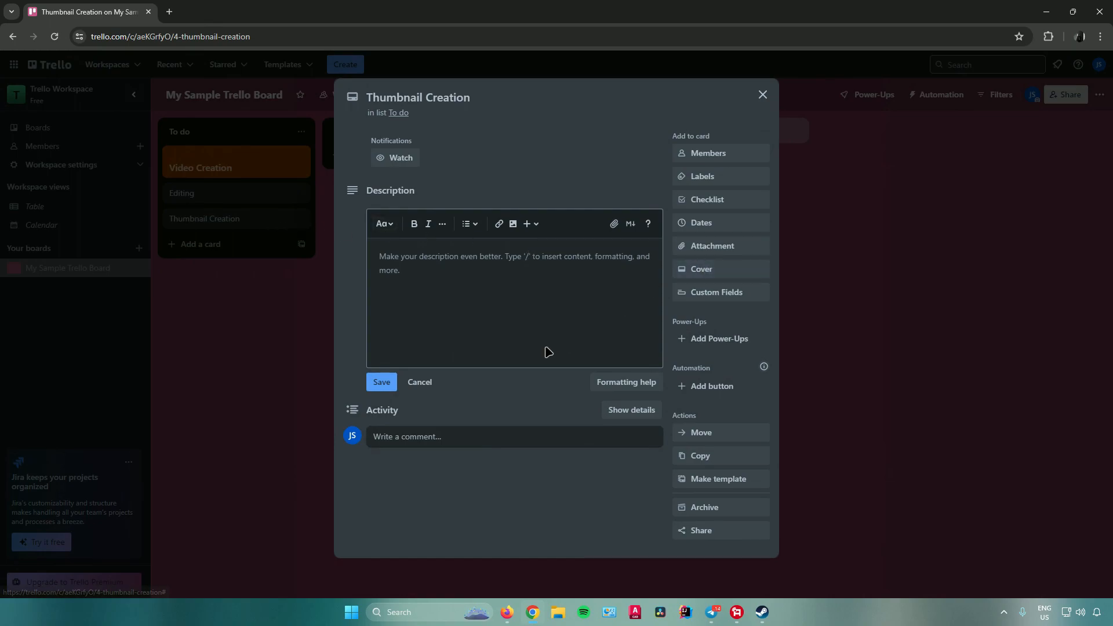
{"action": "key", "text": "Escape"}
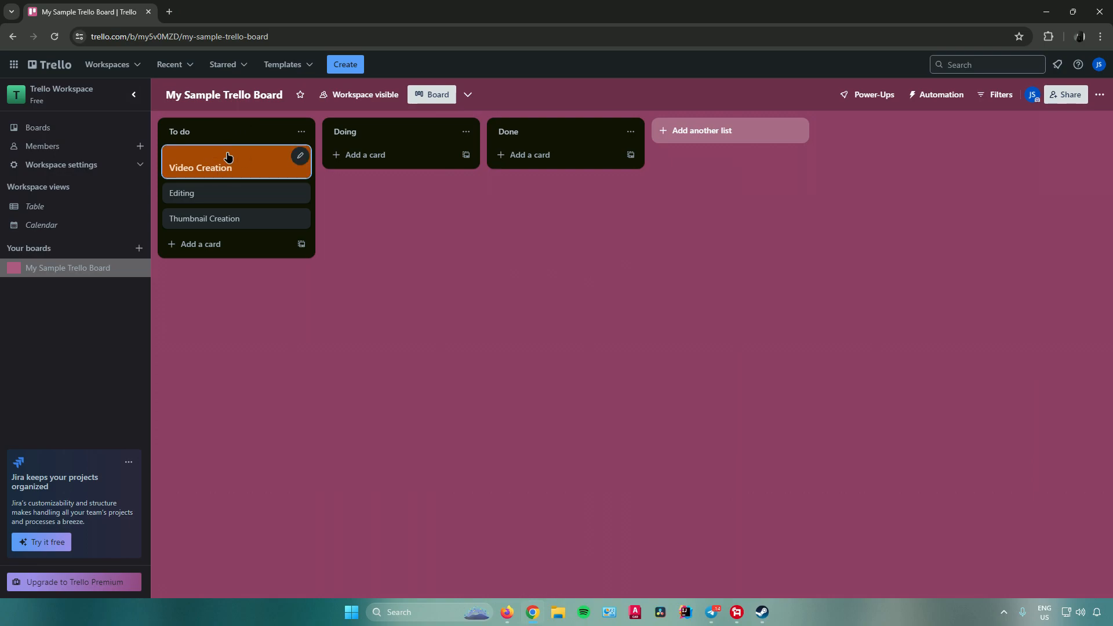
Move the Video Creation card to Doing and on to Done, and place the Editing card below it in Done
{"action": "left_click_drag", "start_coordinate": [226, 159], "coordinate": [363, 159]}
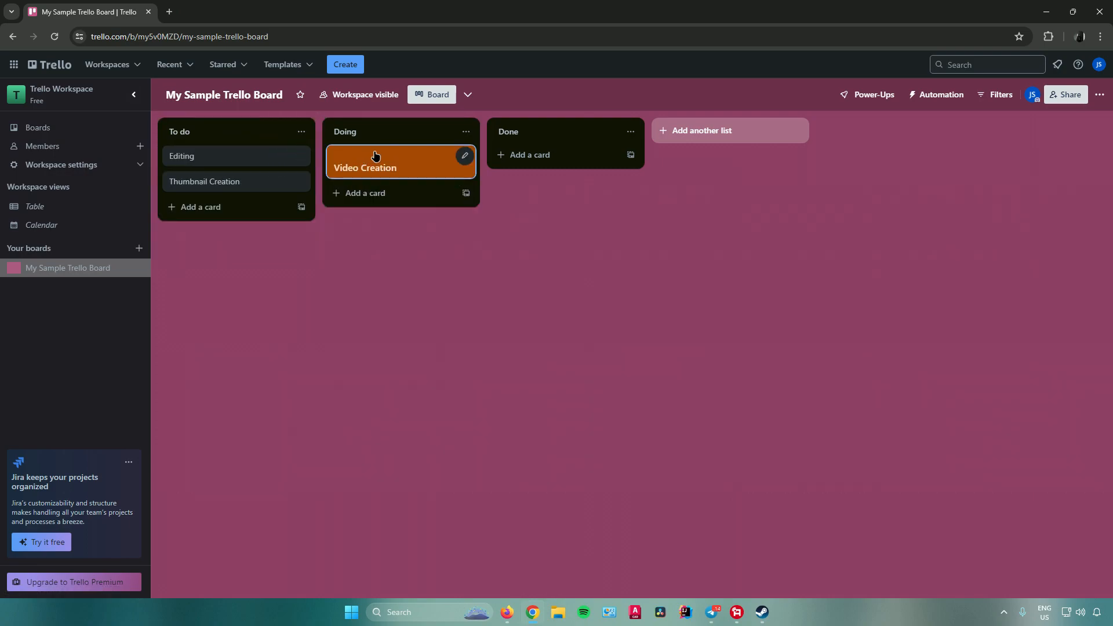
{"action": "left_click_drag", "start_coordinate": [369, 157], "coordinate": [506, 152]}
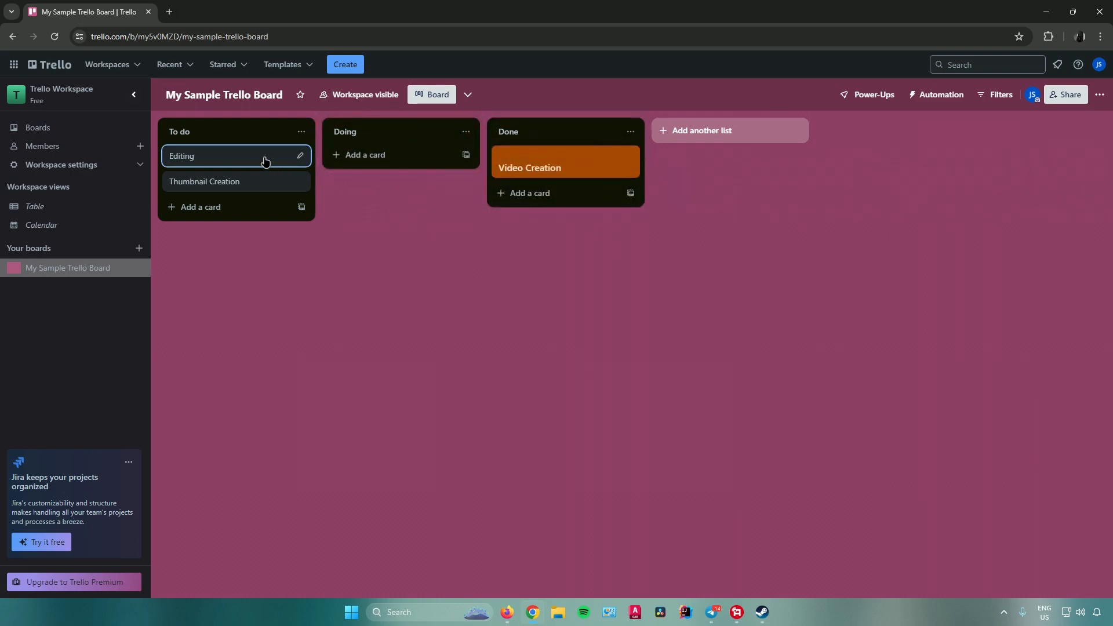
{"action": "left_click_drag", "start_coordinate": [248, 164], "coordinate": [545, 191]}
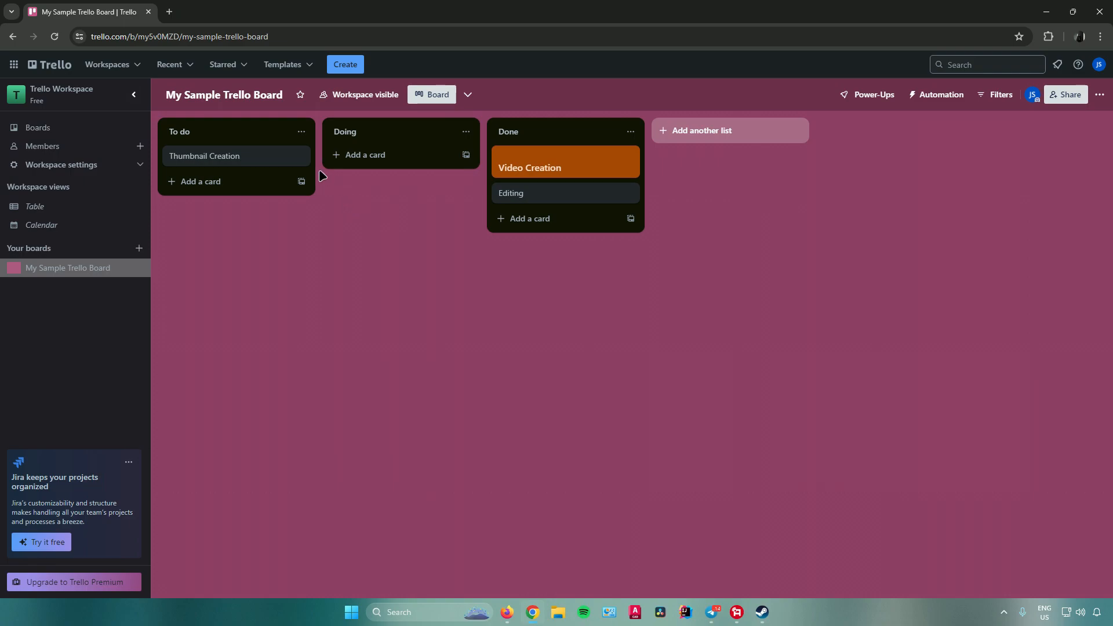
Move the Thumbnail Creation card from To do to the end of the Done list
{"action": "left_click_drag", "start_coordinate": [246, 157], "coordinate": [546, 216]}
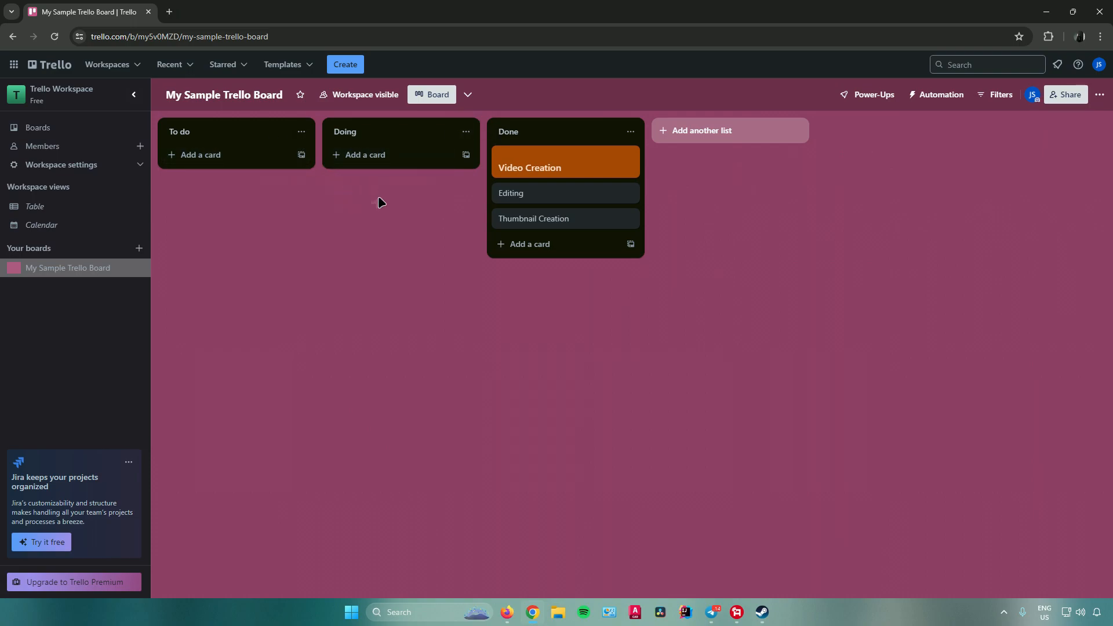
{"action": "left_click", "coordinate": [701, 133]}
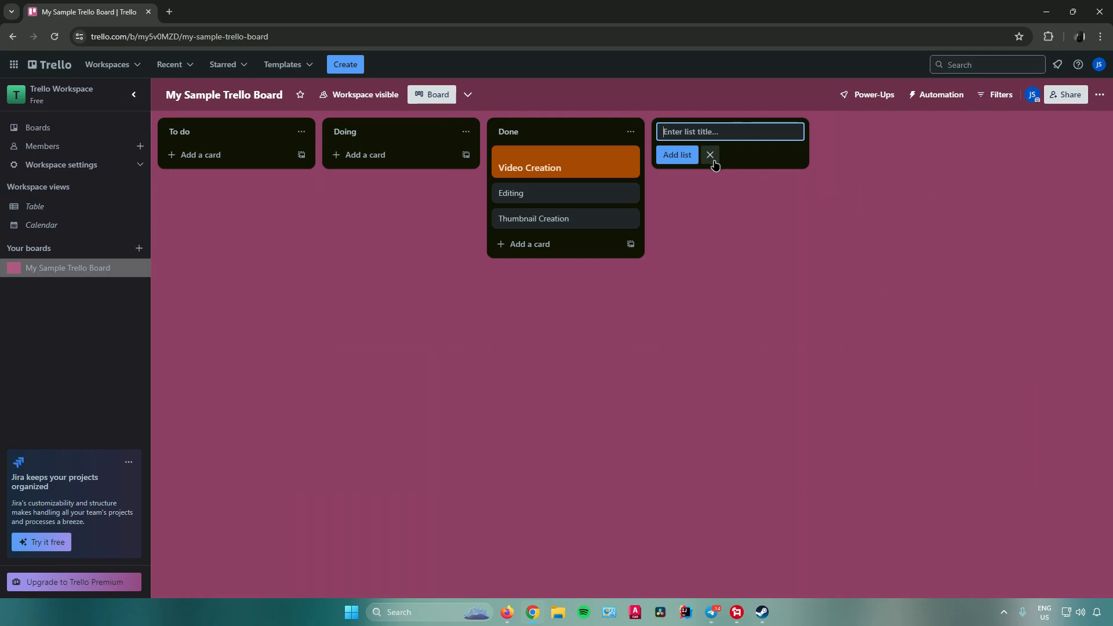
{"action": "left_click", "coordinate": [716, 213]}
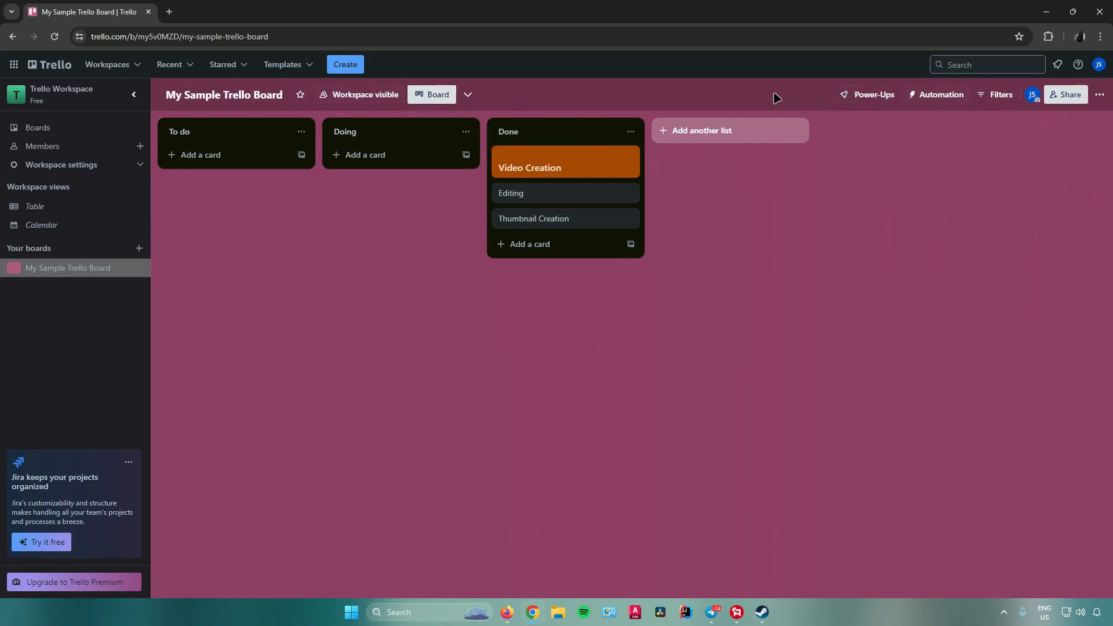
Star My Sample Trello Board and check the list of starred boards
{"action": "left_click", "coordinate": [203, 94]}
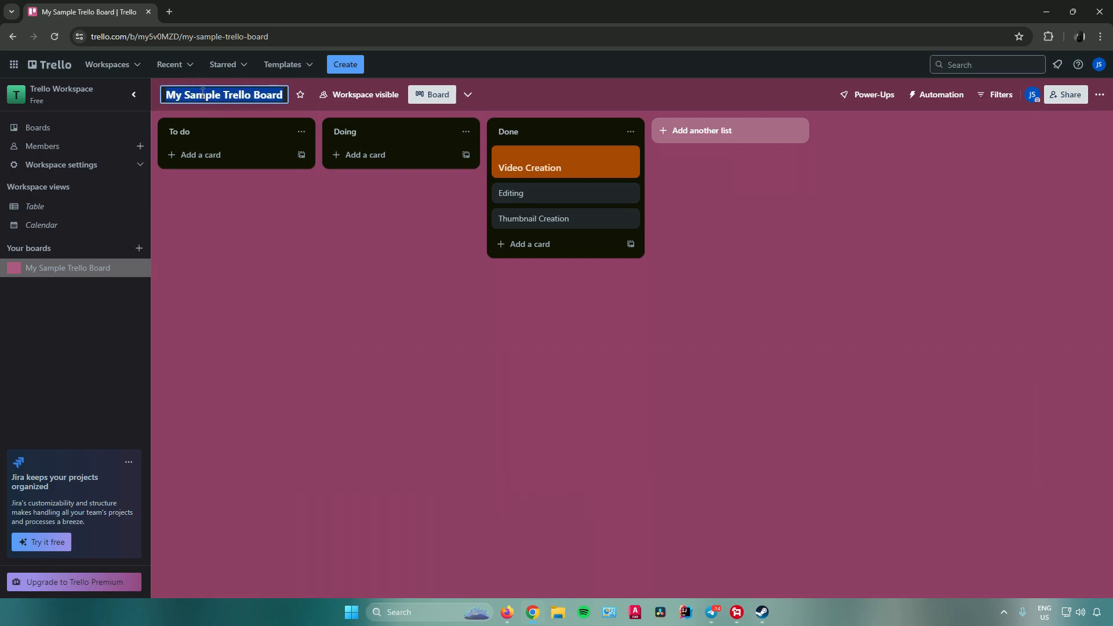
{"action": "left_click", "coordinate": [243, 114]}
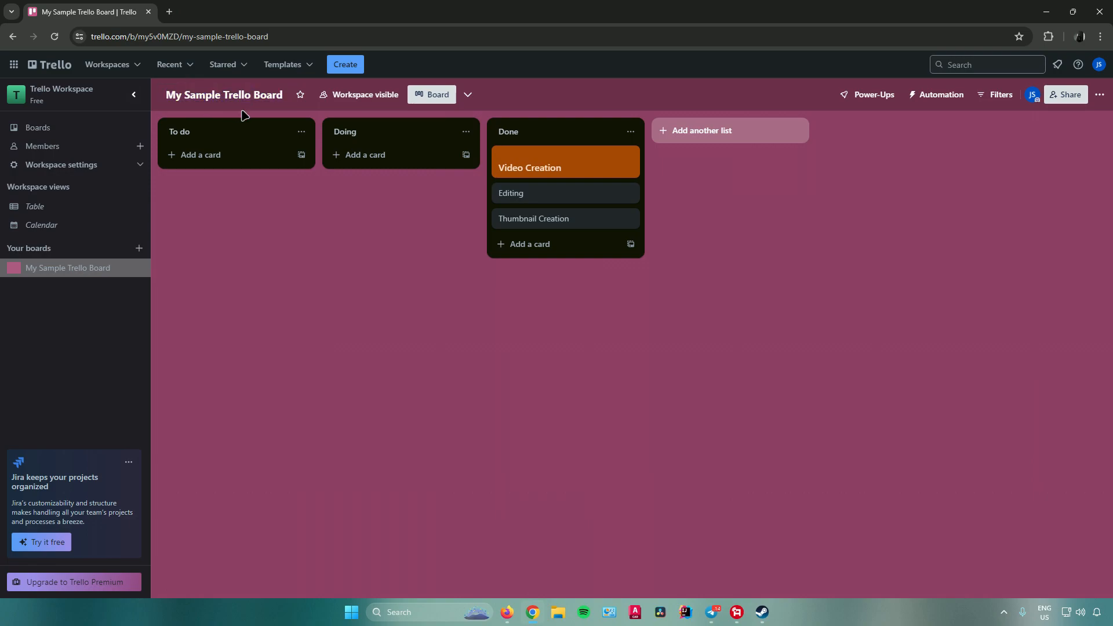
{"action": "left_click", "coordinate": [300, 97]}
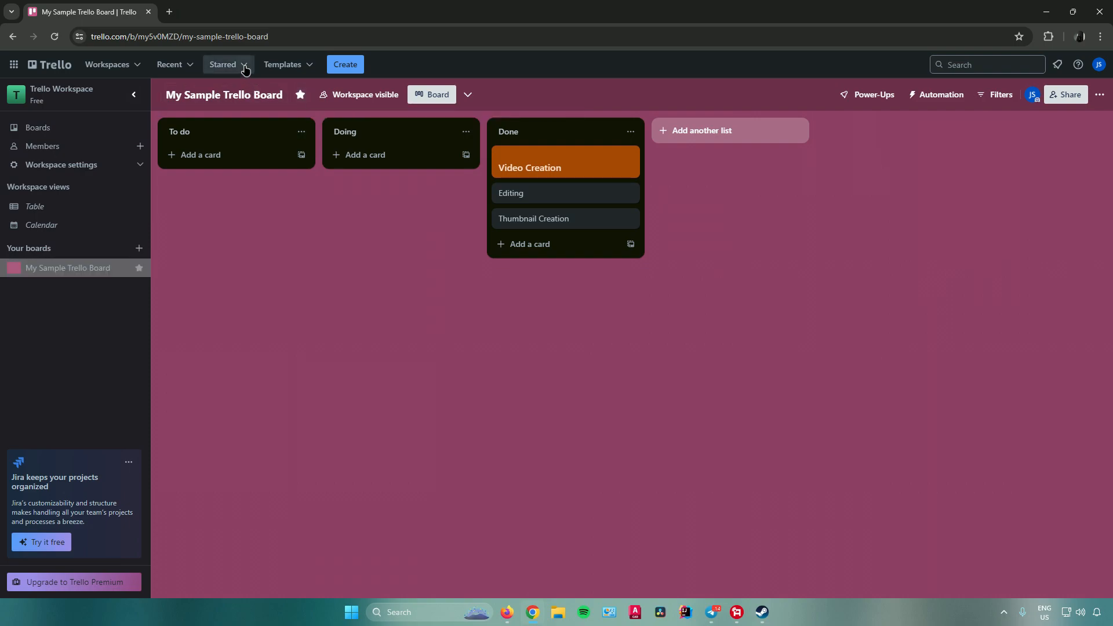
{"action": "left_click", "coordinate": [246, 67]}
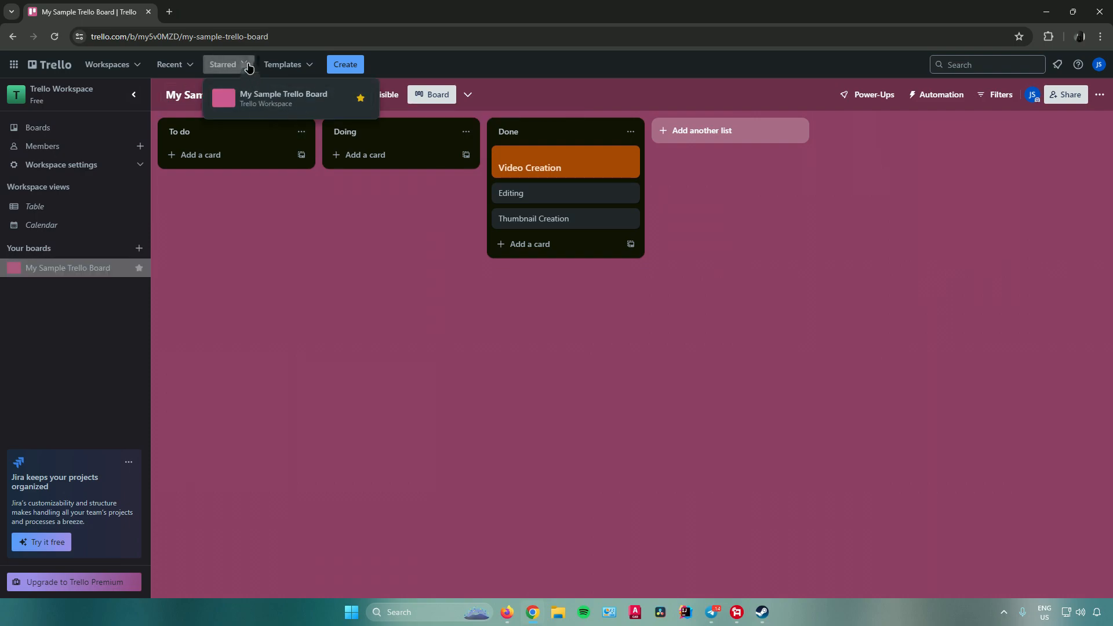
{"action": "left_click", "coordinate": [247, 66]}
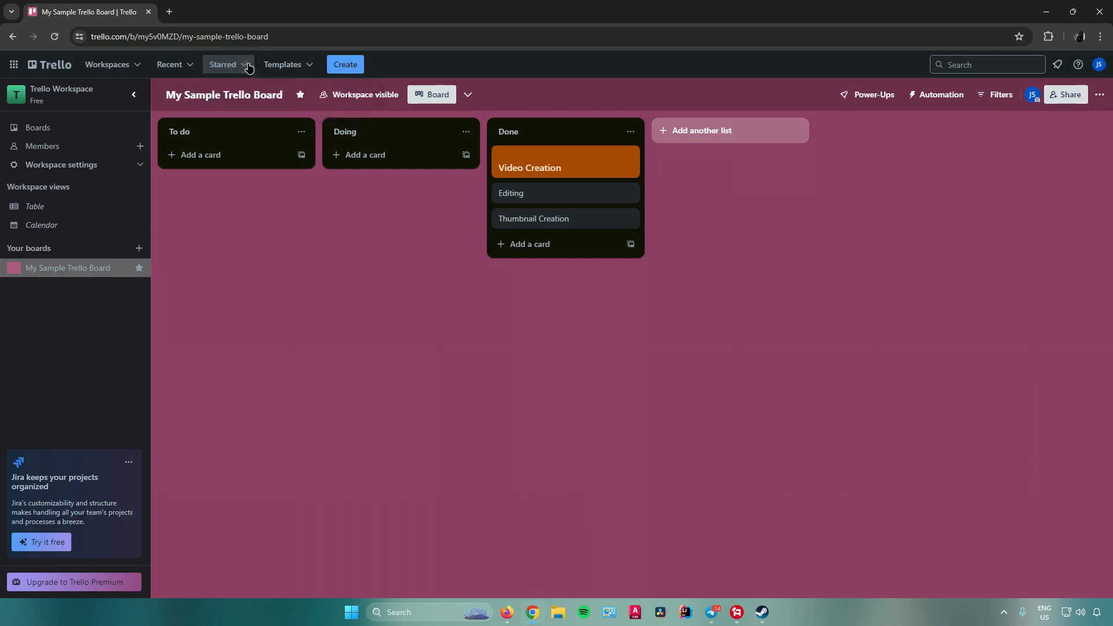
Review the board's visibility options and the board views offered, keeping the current settings
{"action": "left_click", "coordinate": [367, 99]}
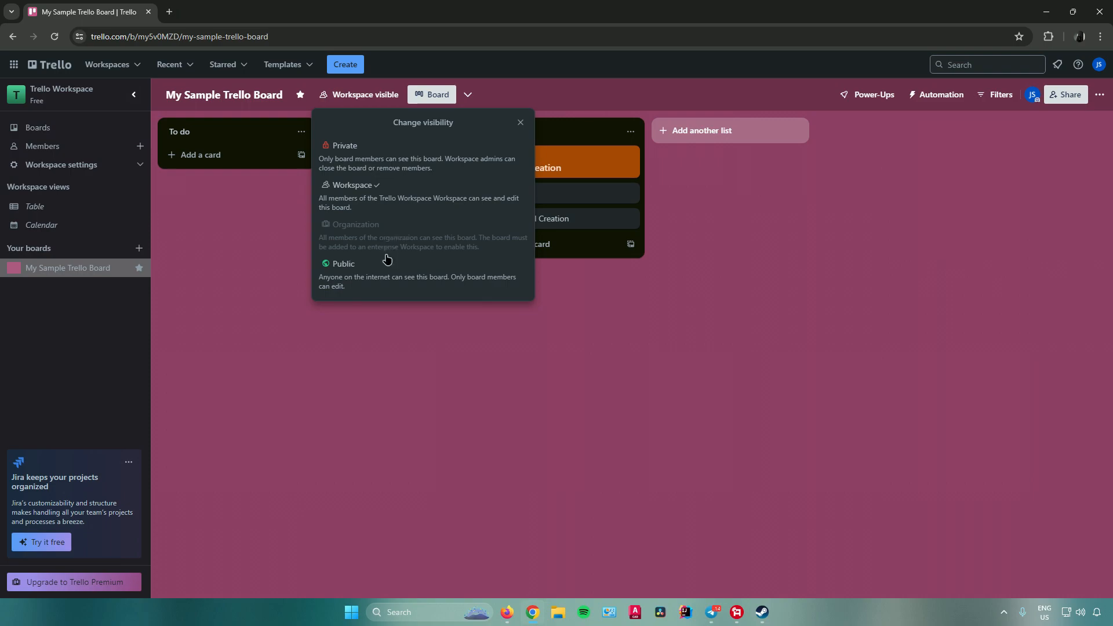
{"action": "left_click", "coordinate": [520, 122]}
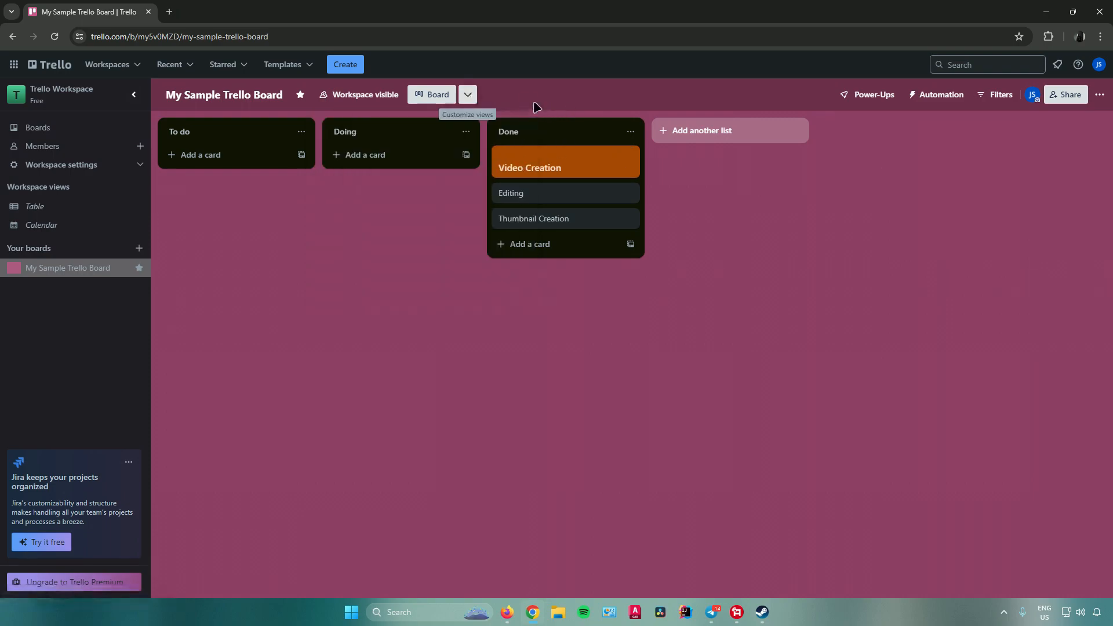
{"action": "left_click", "coordinate": [469, 96]}
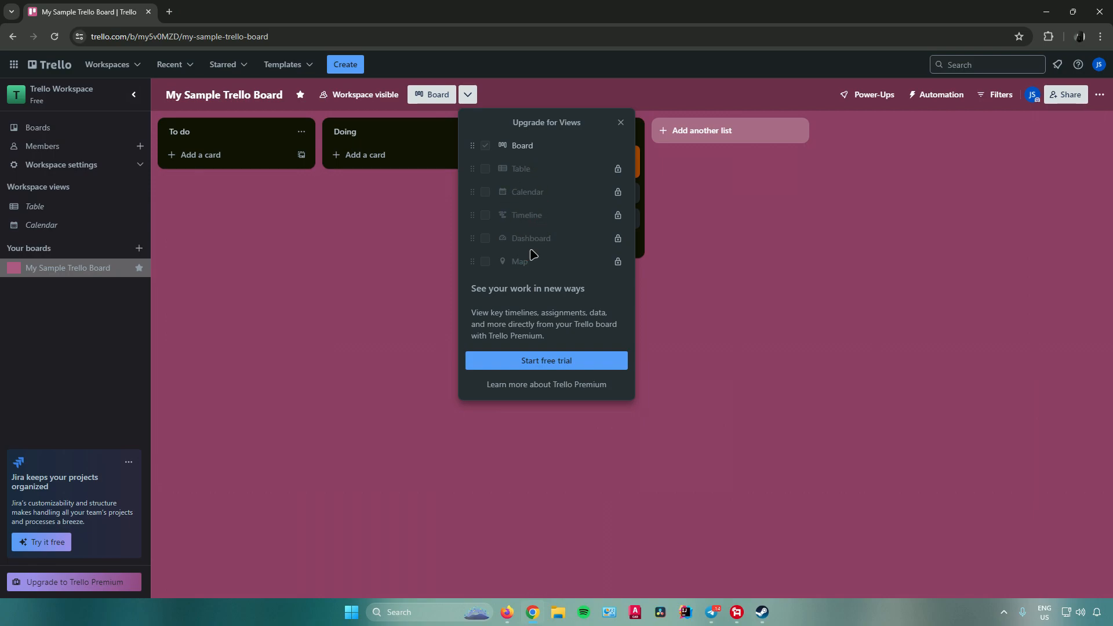
{"action": "left_click", "coordinate": [620, 123]}
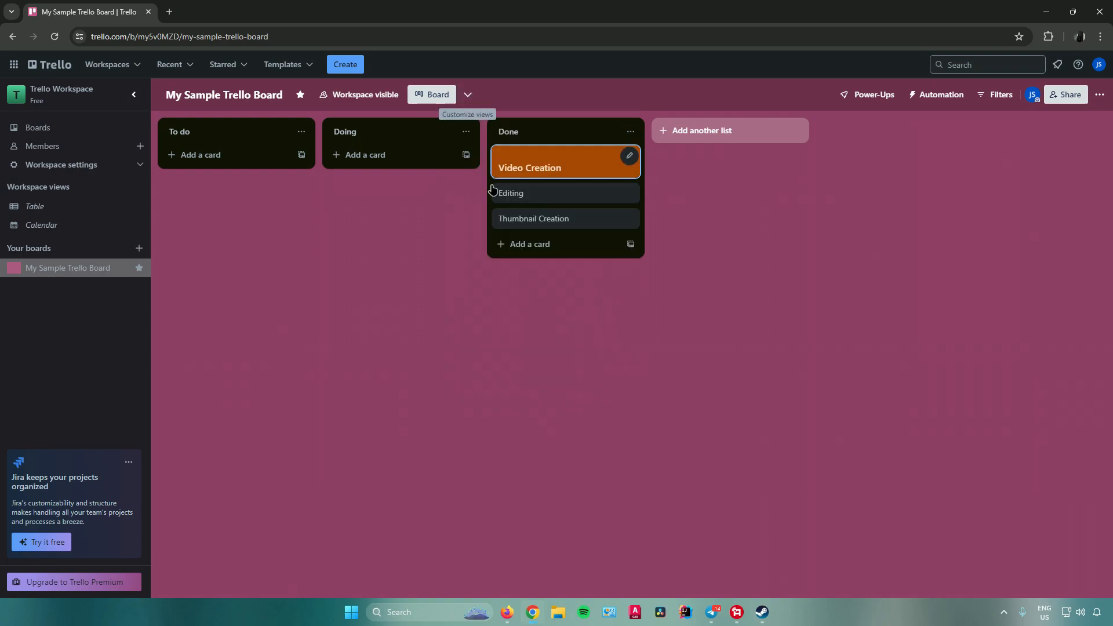
Look at the workspace's Table and Calendar views and return to My Sample Trello Board
{"action": "left_click", "coordinate": [85, 208]}
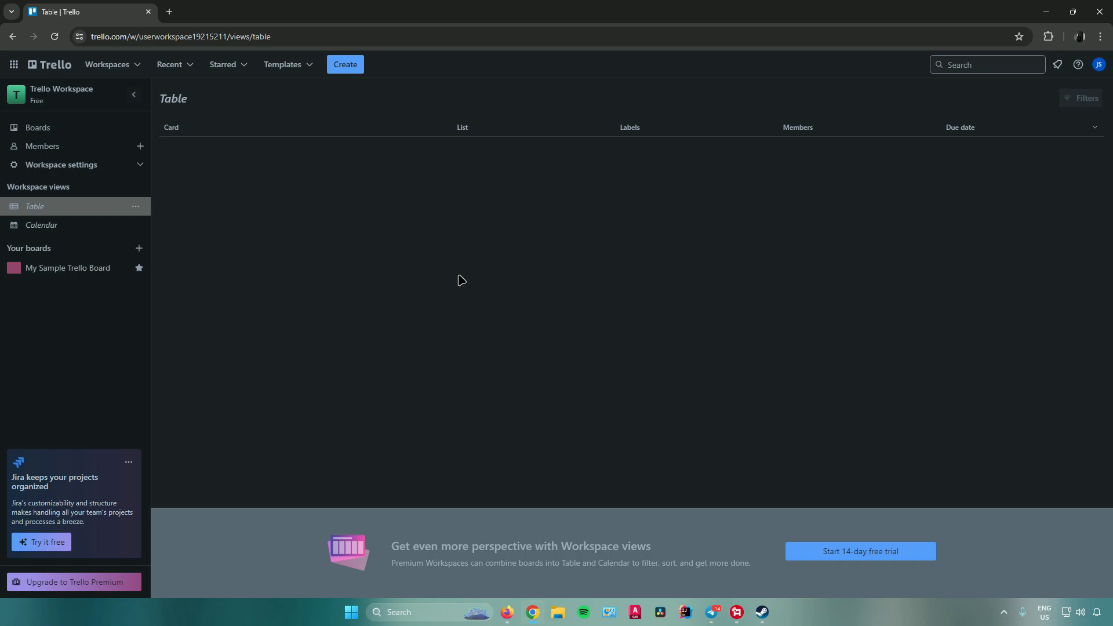
{"action": "left_click", "coordinate": [87, 226]}
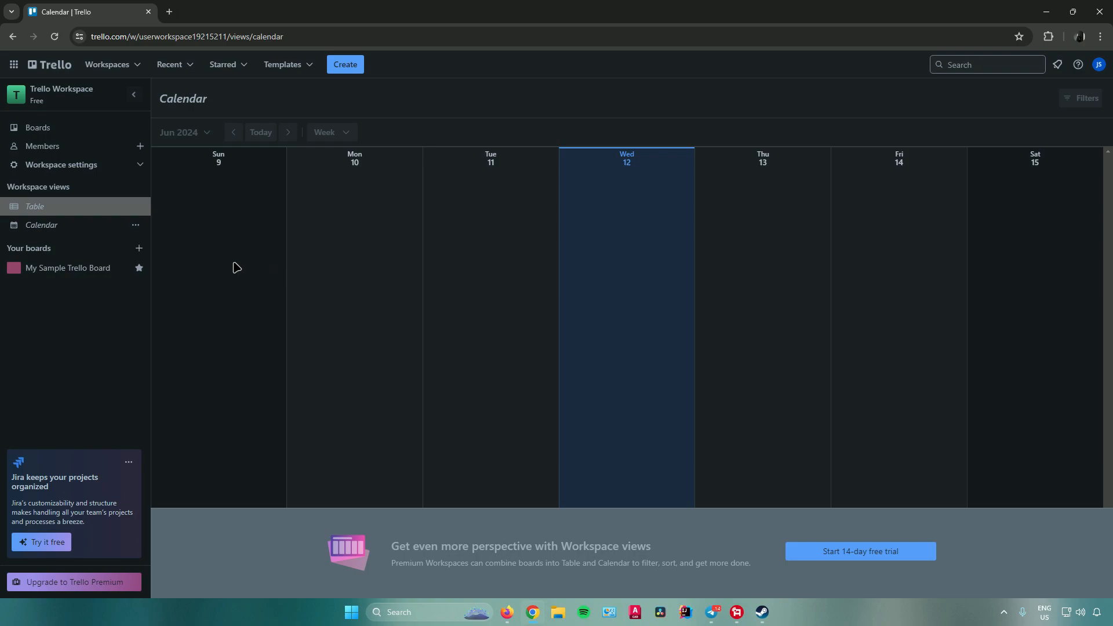
{"action": "left_click", "coordinate": [81, 268]}
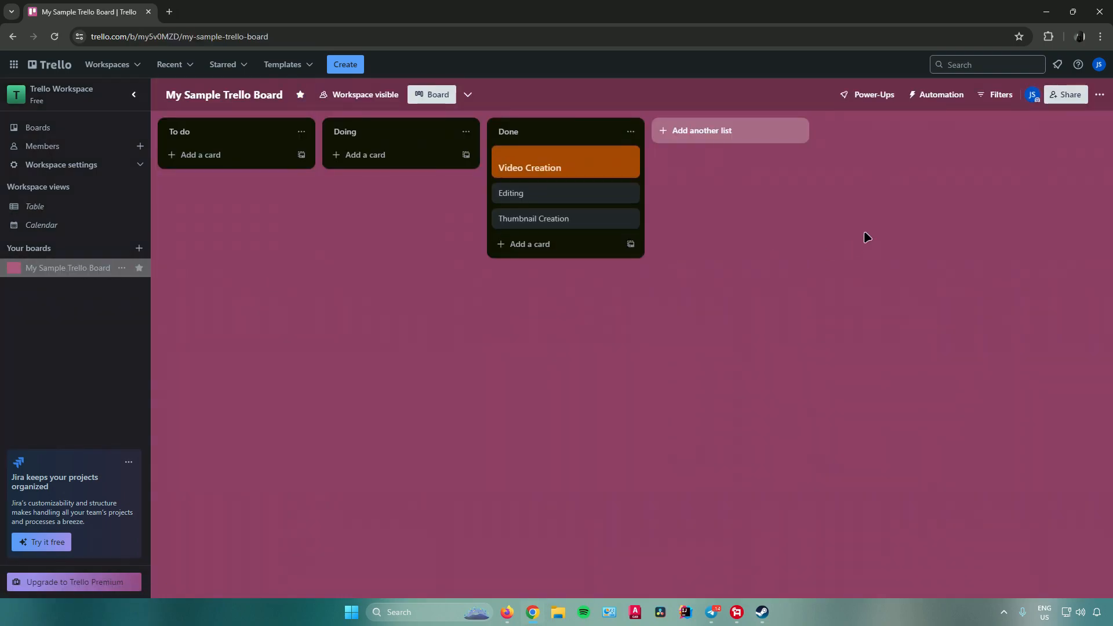
Look at the board's Power-Ups and its automation options, and return to the board
{"action": "left_click", "coordinate": [869, 97]}
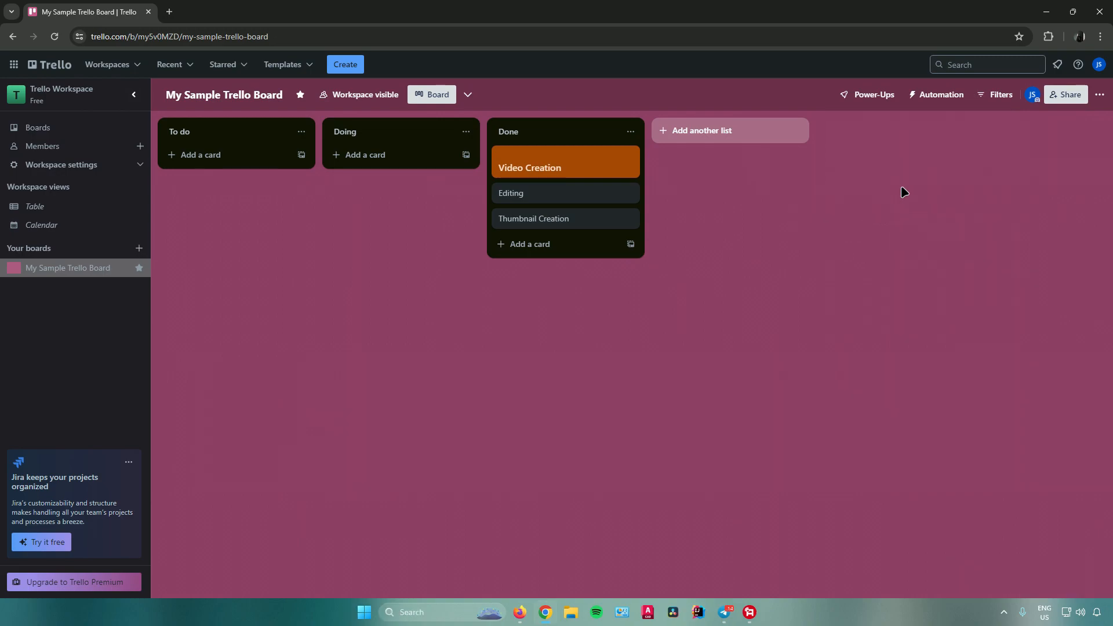
{"action": "left_click", "coordinate": [934, 94]}
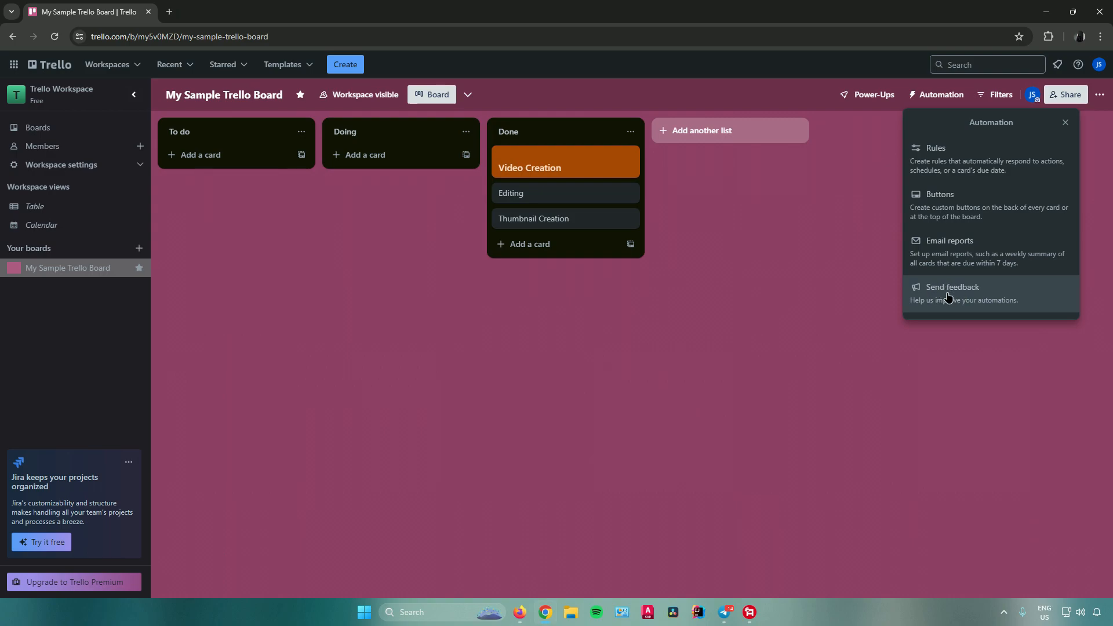
{"action": "left_click", "coordinate": [880, 286]}
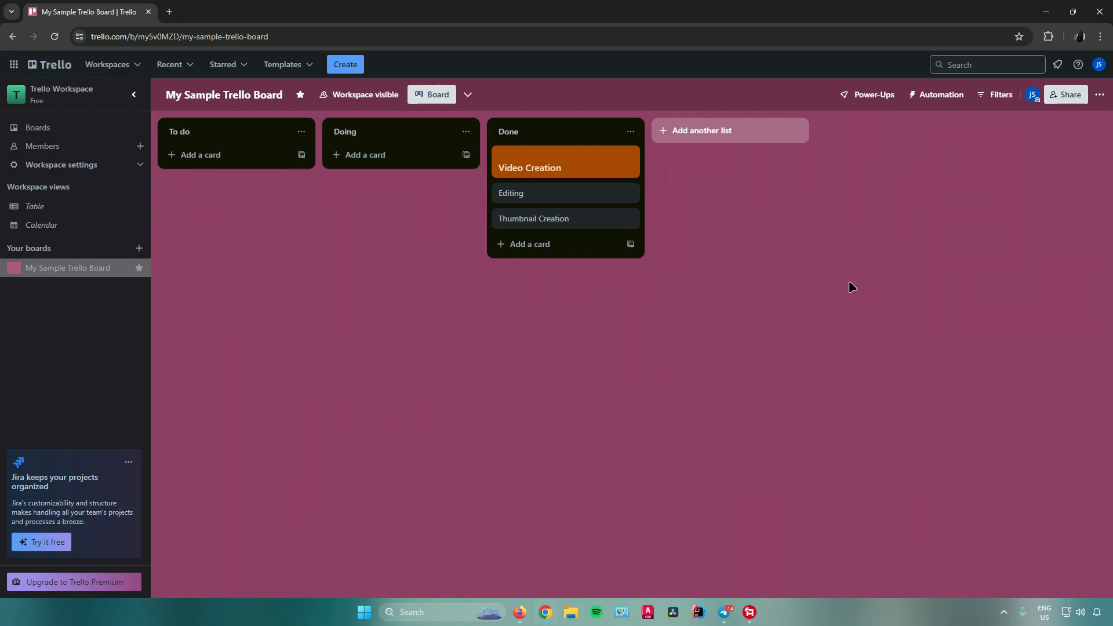
Examine the card filters for keyword, members, due date, labels and activity, including the match mode choices
{"action": "left_click", "coordinate": [995, 95]}
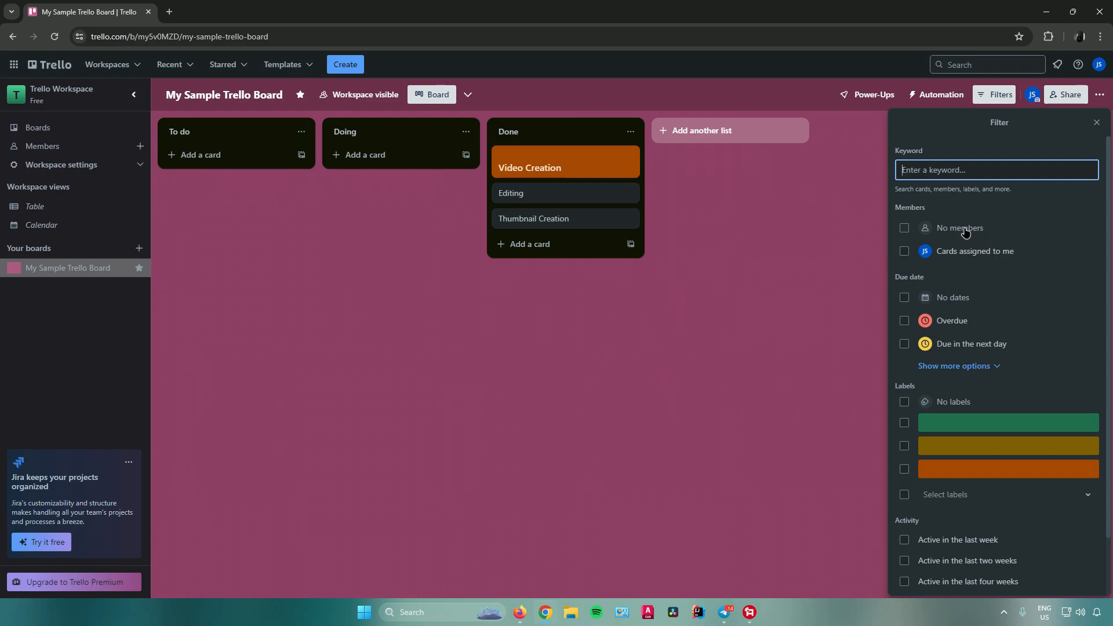
{"action": "scroll", "coordinate": [939, 377], "scroll_direction": "down", "scroll_amount": 1}
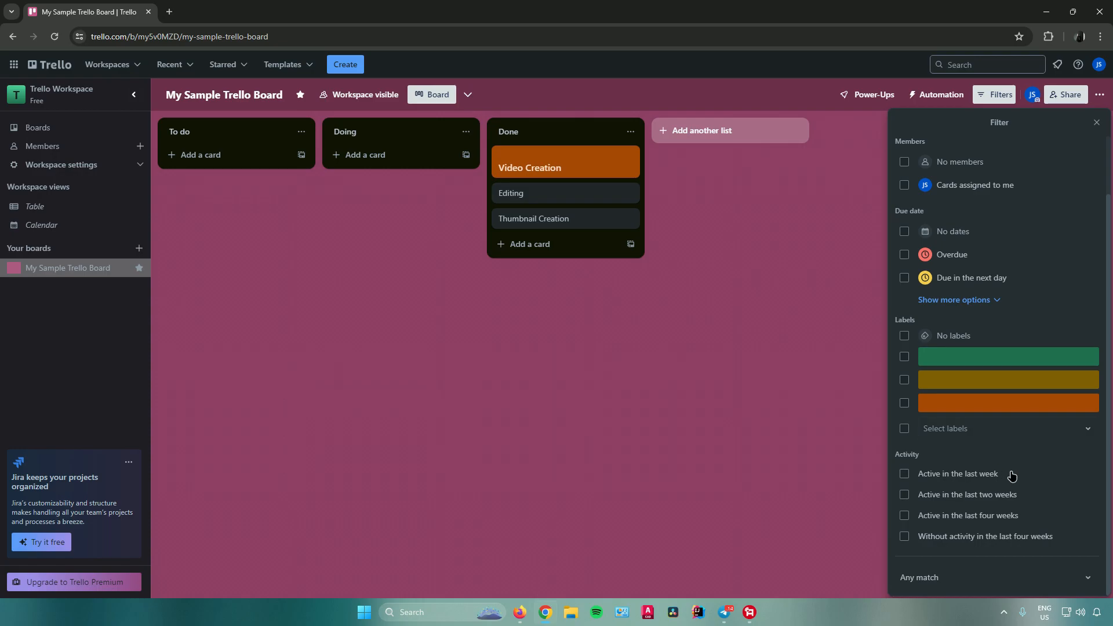
{"action": "left_click", "coordinate": [1039, 577]}
{"action": "left_click", "coordinate": [1041, 576]}
{"action": "scroll", "coordinate": [1003, 437], "scroll_direction": "up", "scroll_amount": 1}
Review how to share the board by invitation or link, check the invitee role choices and close the sharing dialog
{"action": "left_click", "coordinate": [1055, 95]}
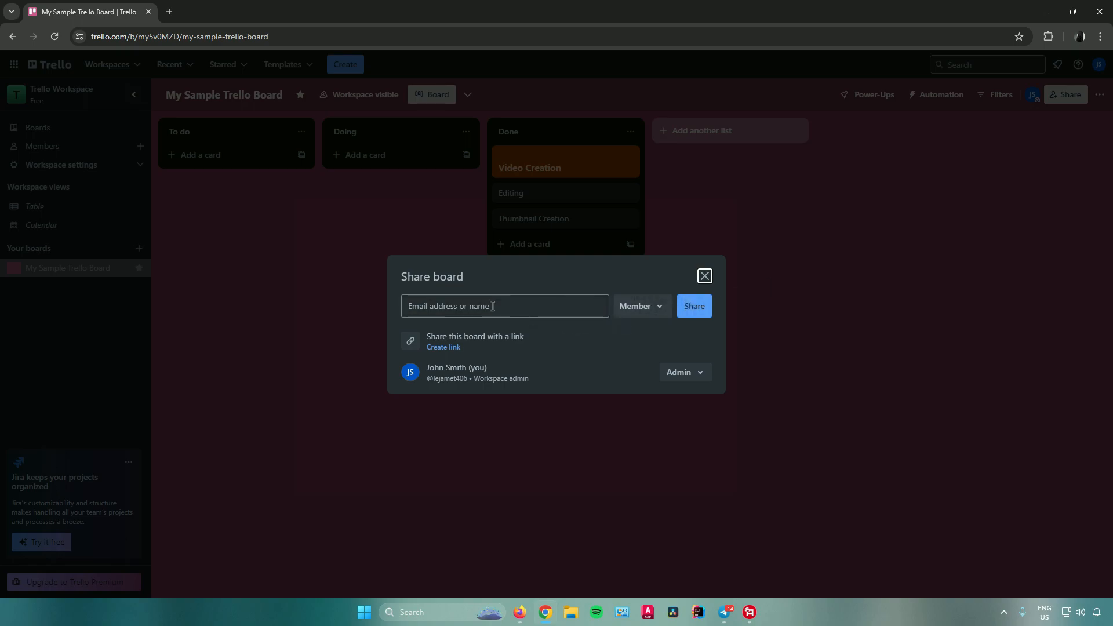
{"action": "left_click", "coordinate": [446, 303]}
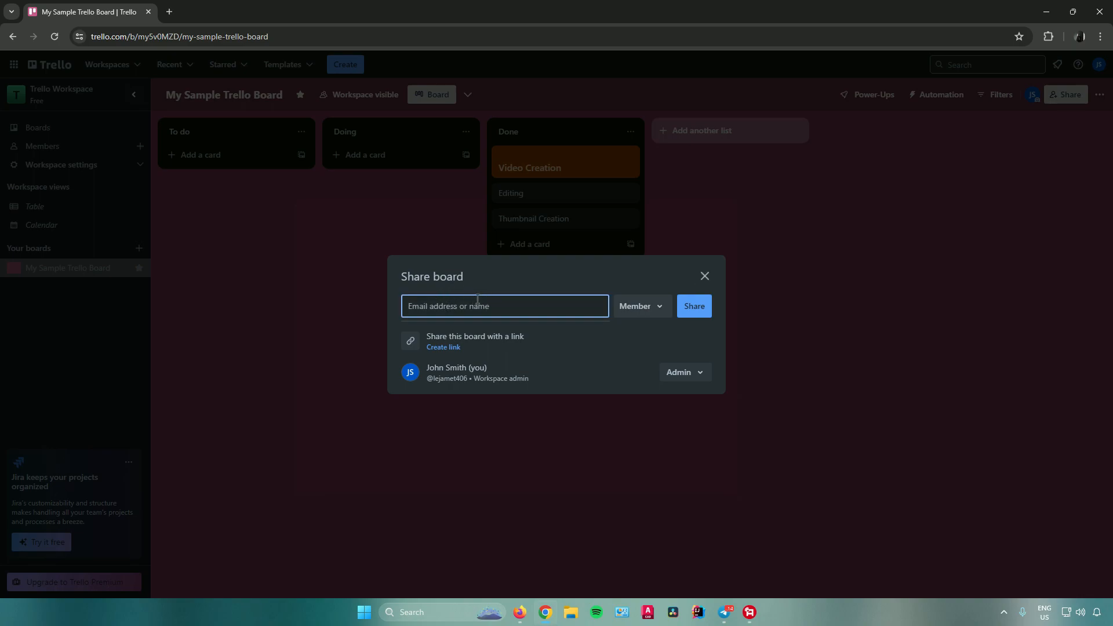
{"action": "left_click", "coordinate": [637, 304]}
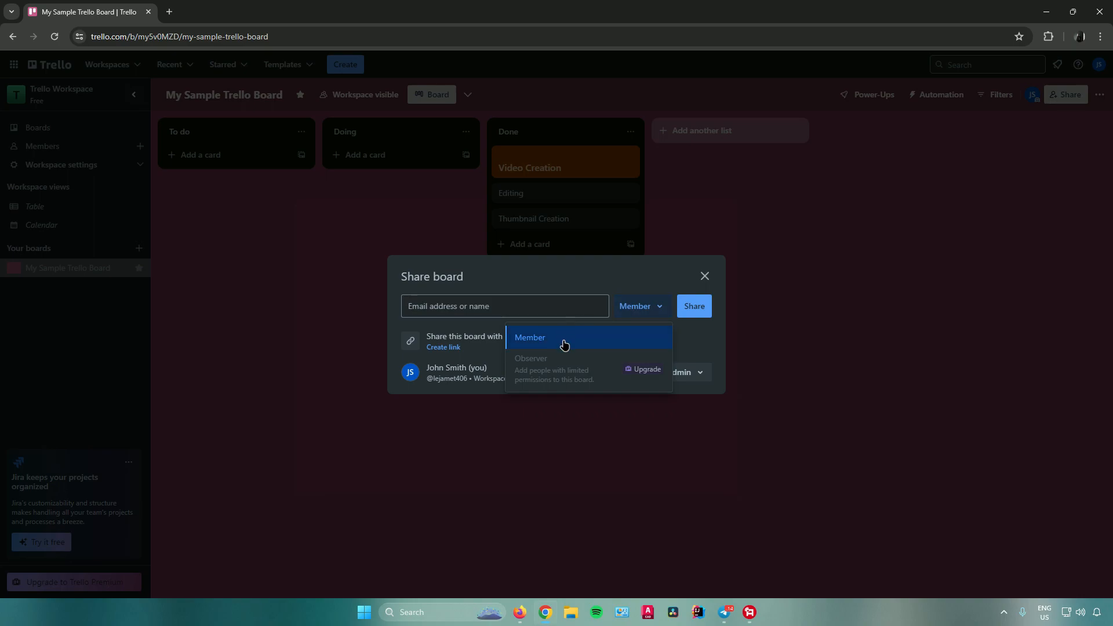
{"action": "left_click", "coordinate": [634, 312]}
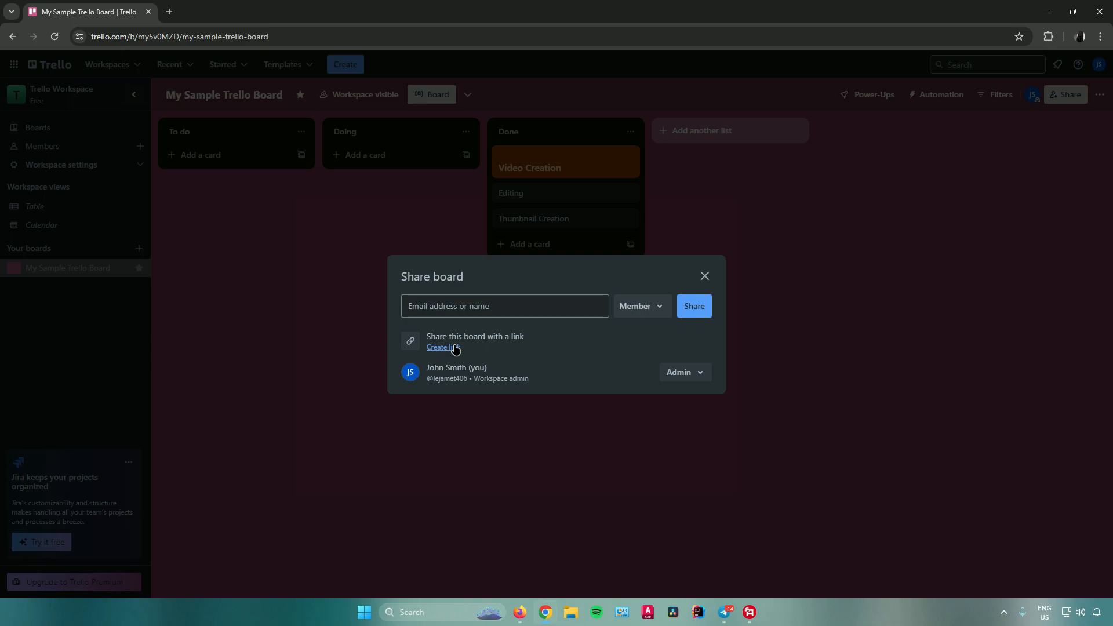
{"action": "left_click", "coordinate": [704, 276]}
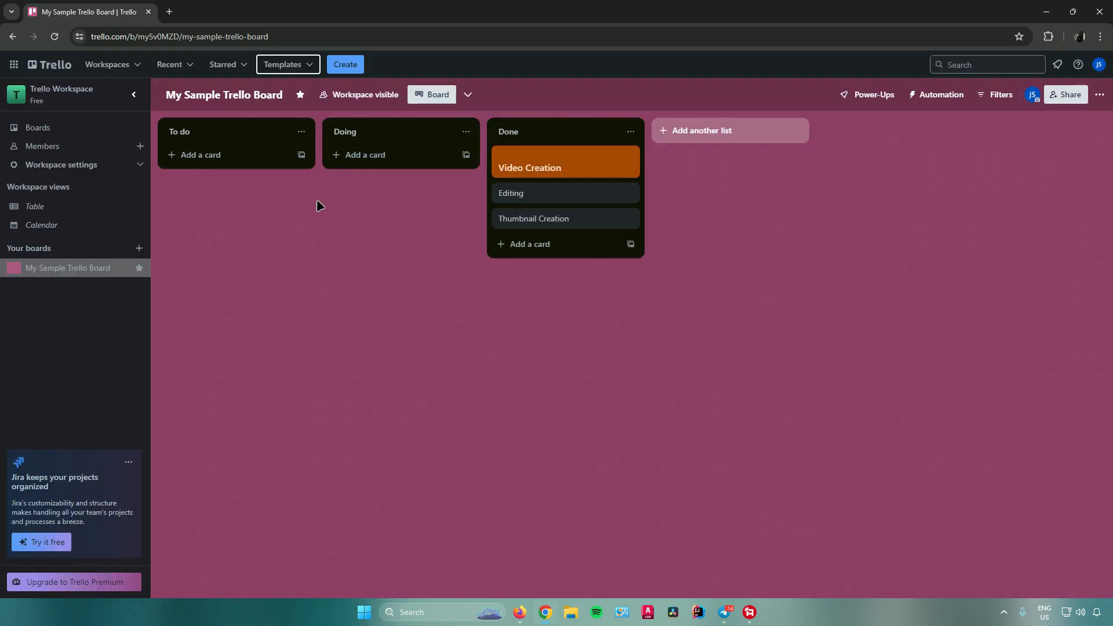
Check the available workspaces and the recently viewed and starred boards
{"action": "left_click", "coordinate": [130, 71]}
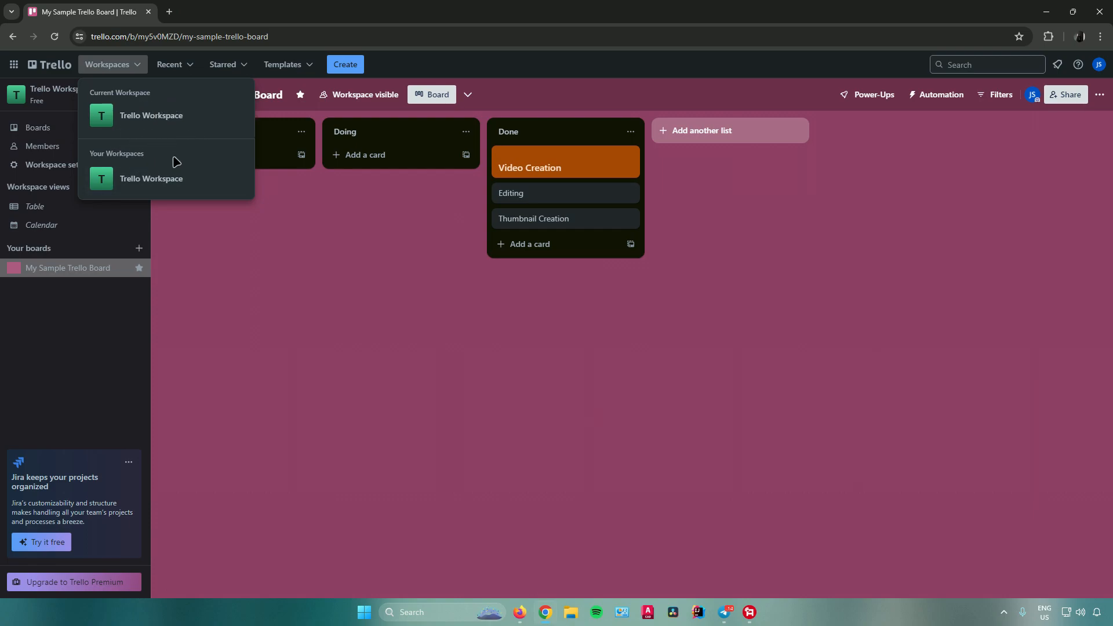
{"action": "left_click", "coordinate": [124, 65]}
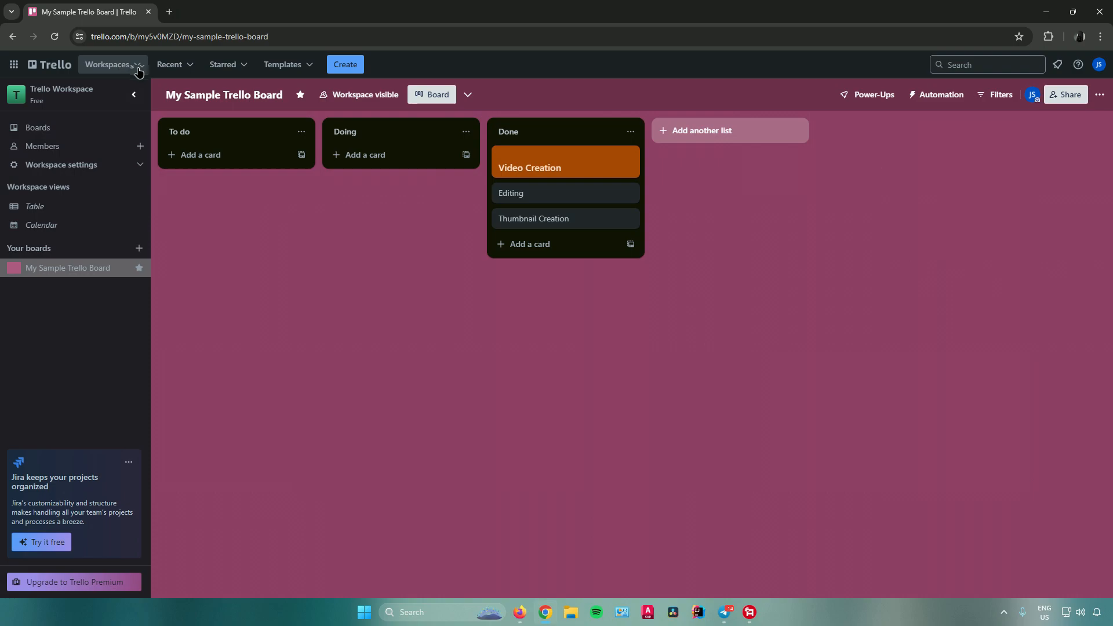
{"action": "left_click", "coordinate": [168, 67]}
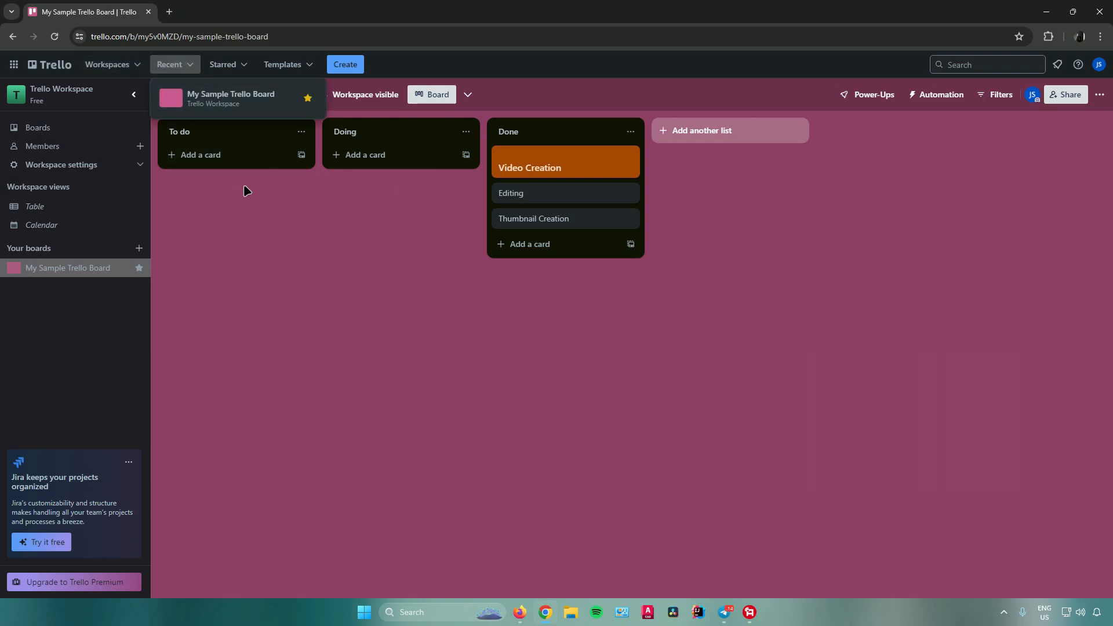
{"action": "left_click", "coordinate": [226, 65]}
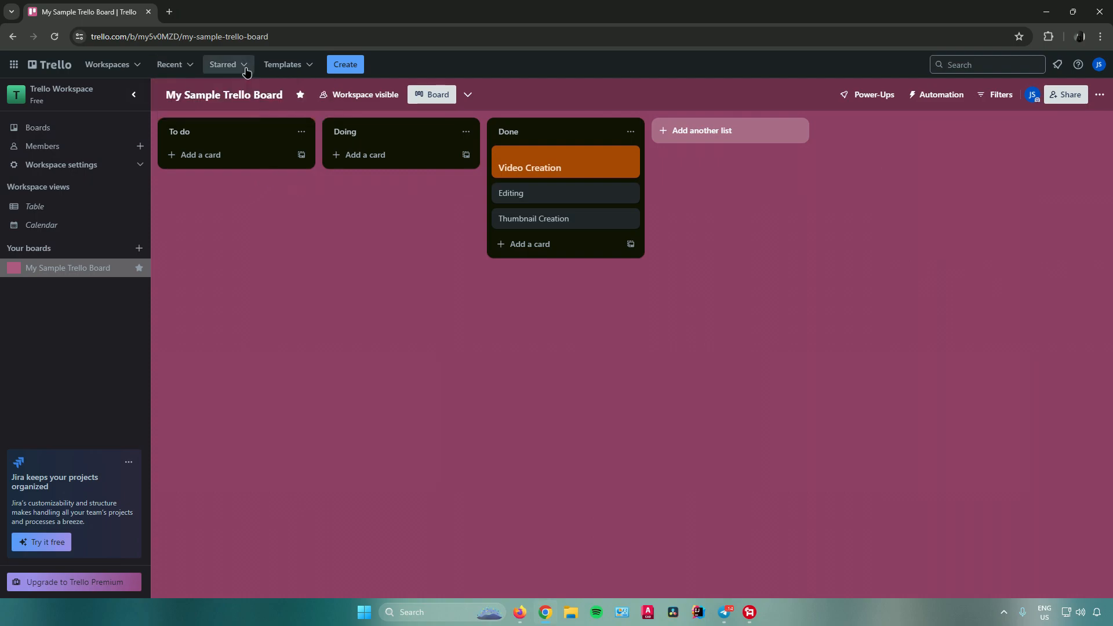
{"action": "left_click", "coordinate": [282, 213]}
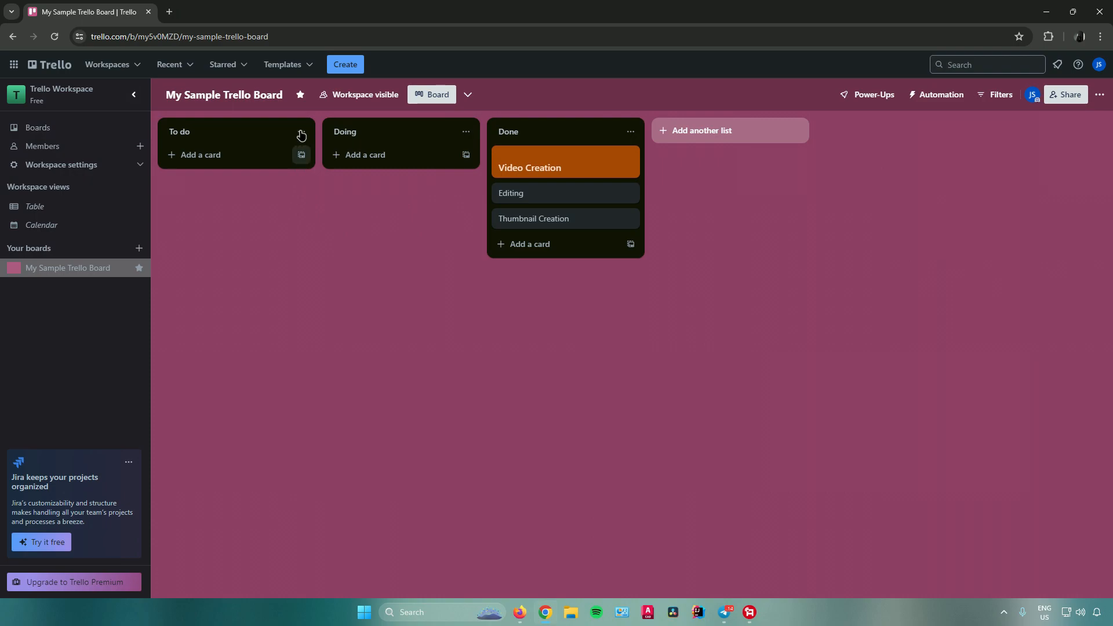
Browse the top board templates and review the options for creating a board or workspace
{"action": "left_click", "coordinate": [301, 67]}
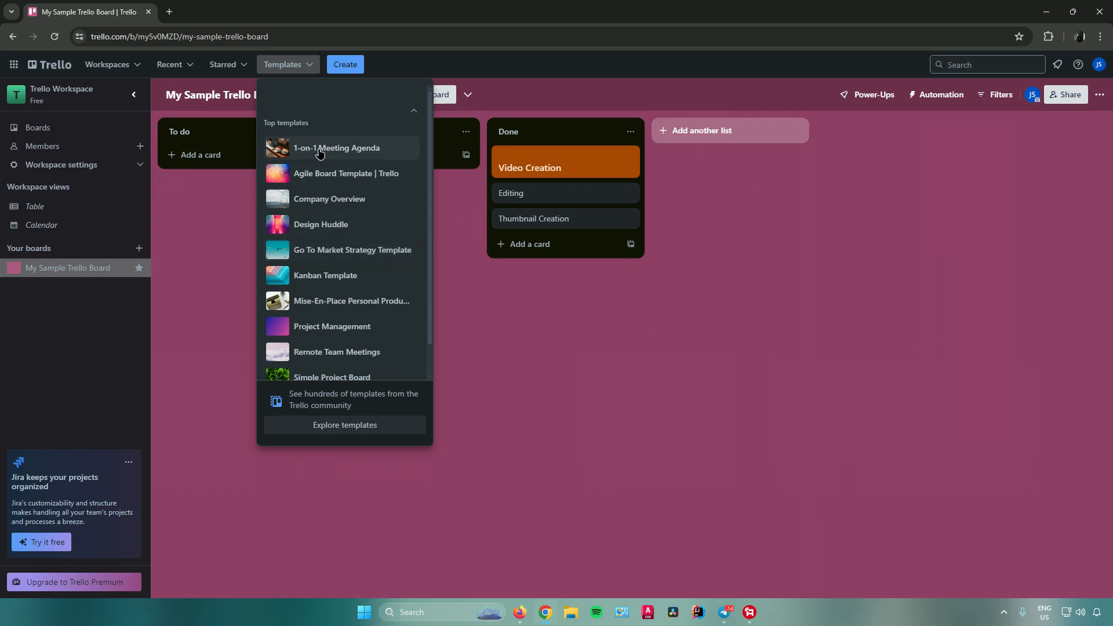
{"action": "scroll", "coordinate": [365, 171], "scroll_direction": "down", "scroll_amount": 1}
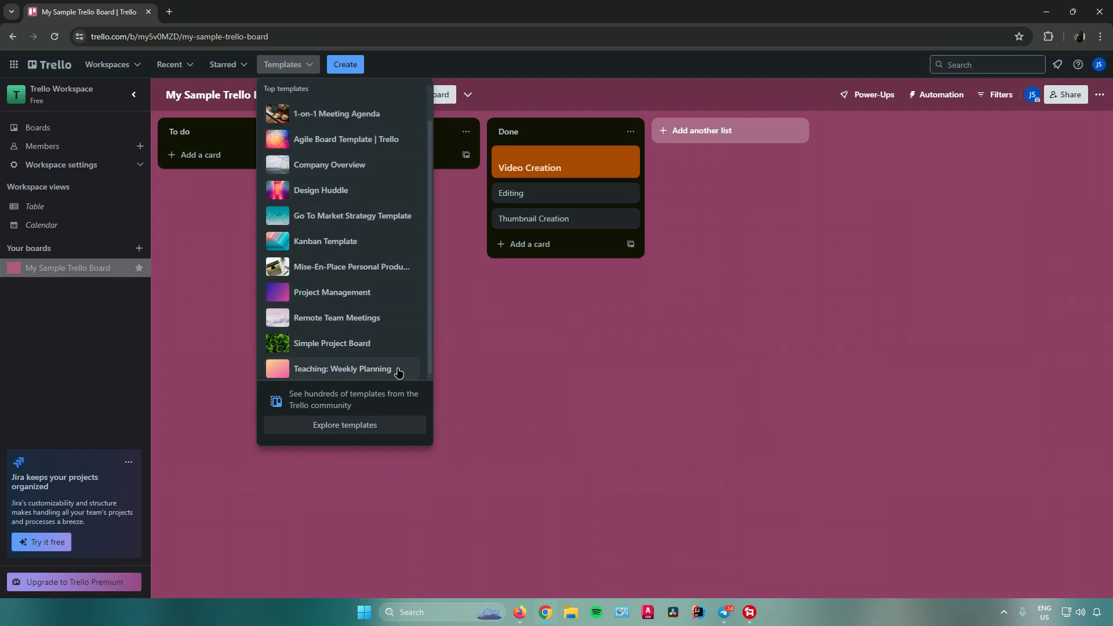
{"action": "scroll", "coordinate": [400, 278], "scroll_direction": "up", "scroll_amount": 1}
{"action": "left_click", "coordinate": [481, 301]}
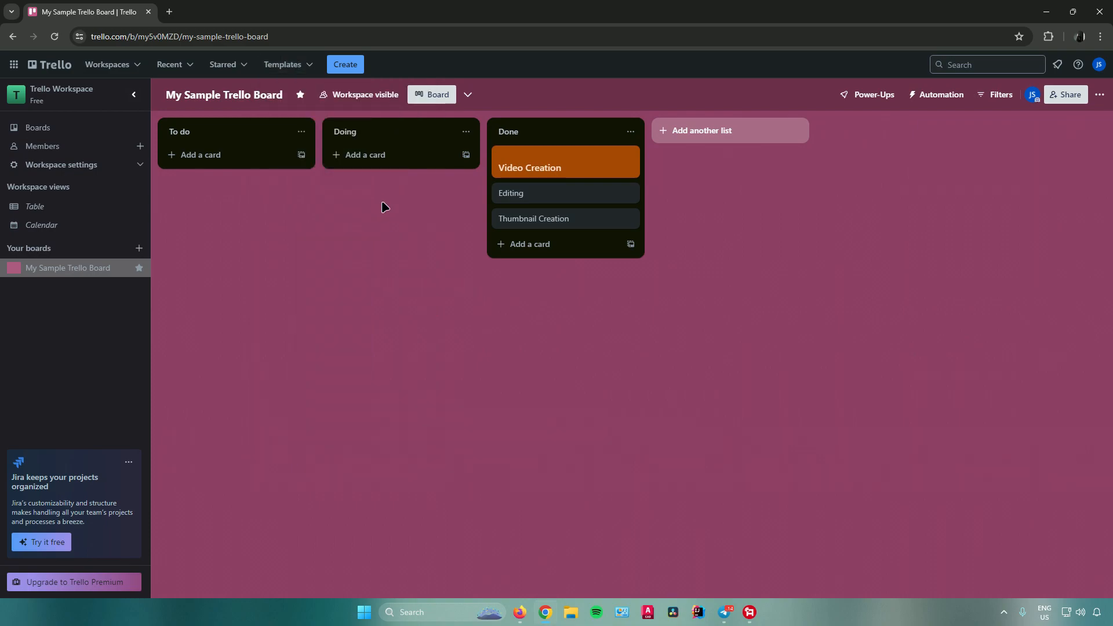
{"action": "left_click", "coordinate": [345, 65]}
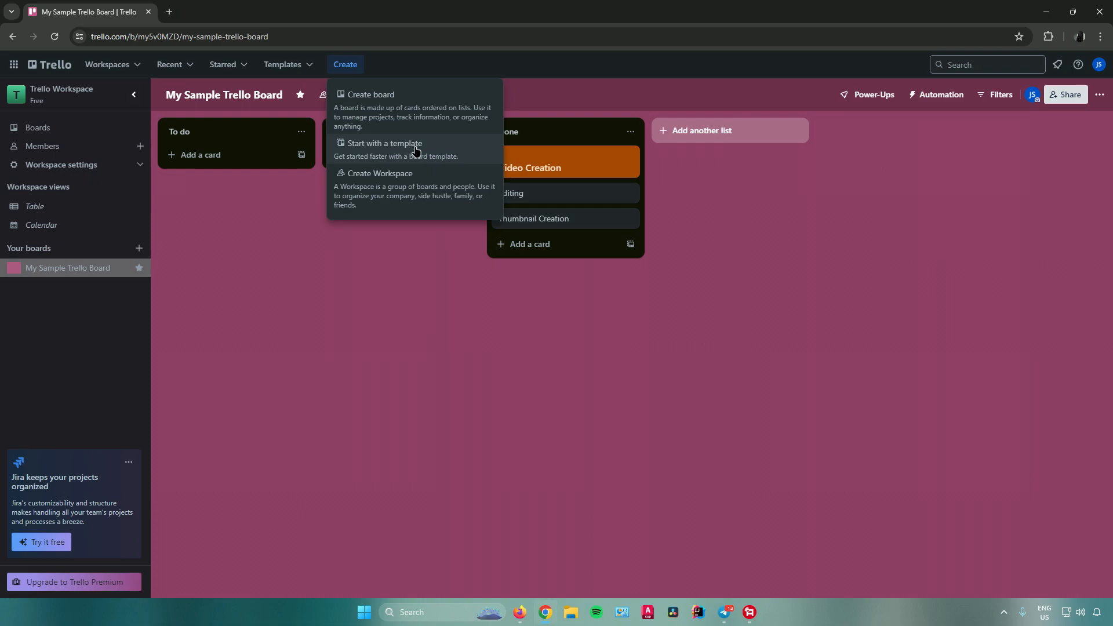
{"action": "left_click", "coordinate": [246, 212]}
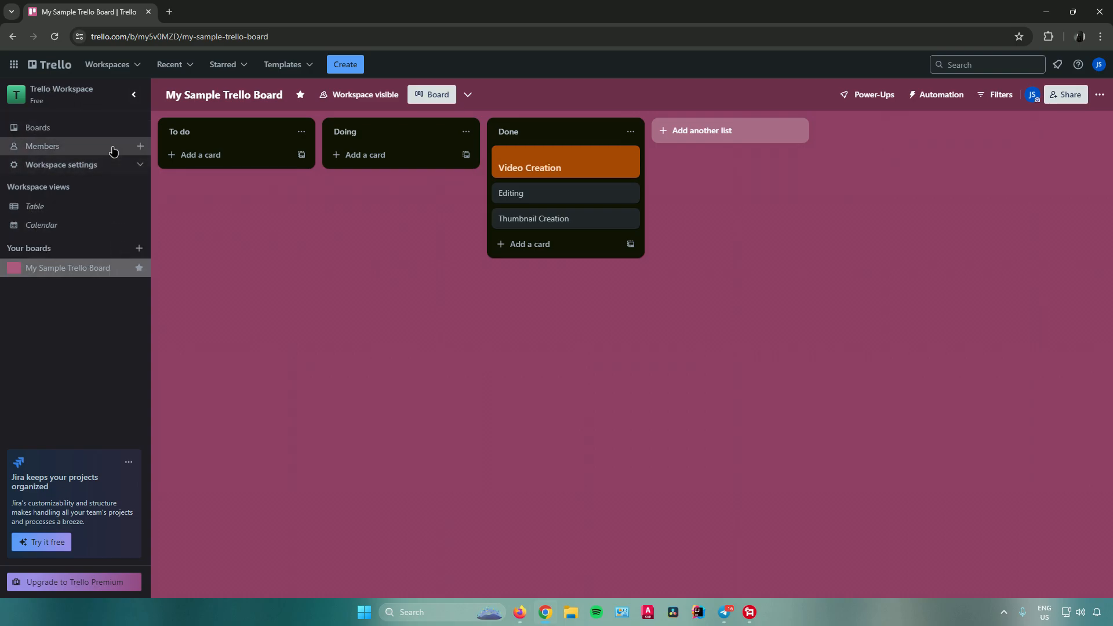
Review the workspace's boards overview with its popular templates, and the page listing workspace members and guests
{"action": "left_click", "coordinate": [94, 131]}
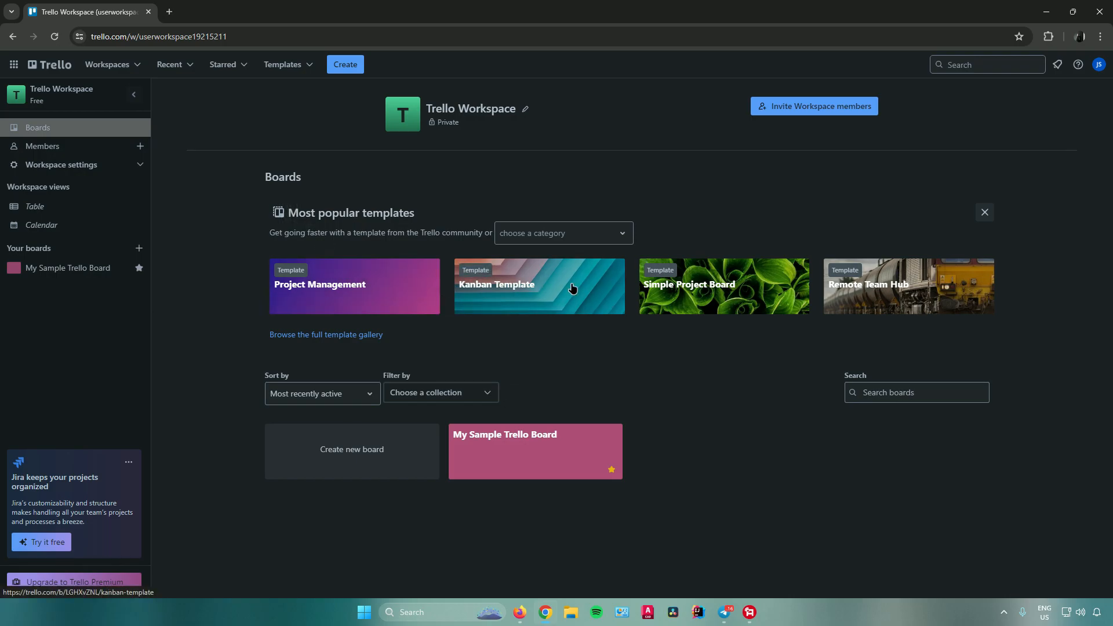
{"action": "left_click", "coordinate": [70, 149]}
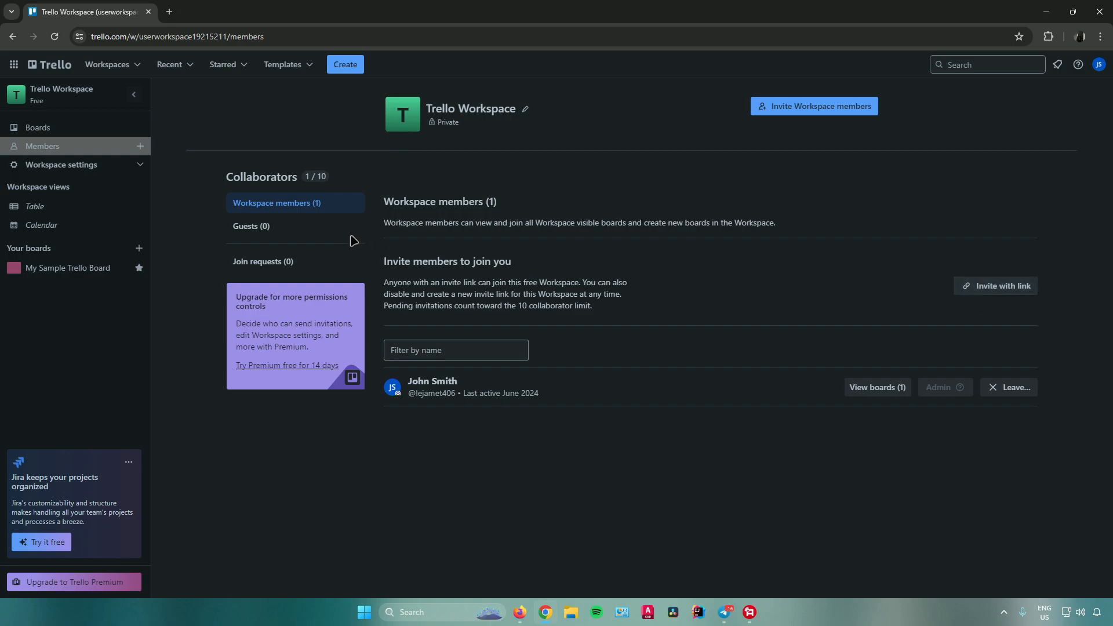
Open the workspace settings and review the visibility, Slack linking and Premium restriction options
{"action": "left_click", "coordinate": [81, 166]}
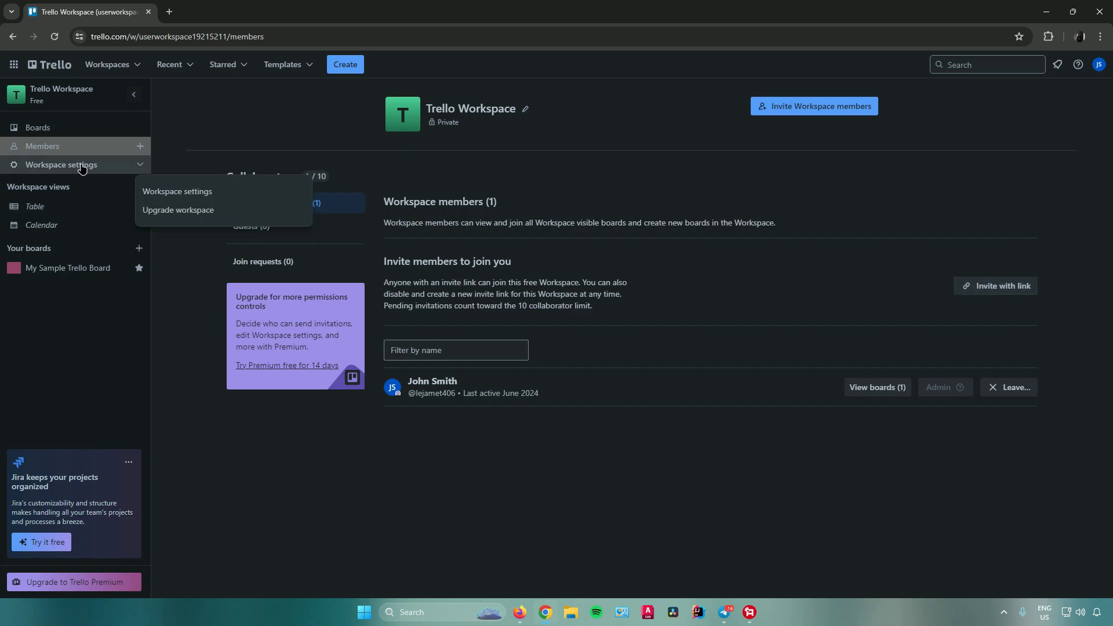
{"action": "left_click", "coordinate": [187, 193]}
{"action": "scroll", "coordinate": [359, 350], "scroll_direction": "down", "scroll_amount": 3}
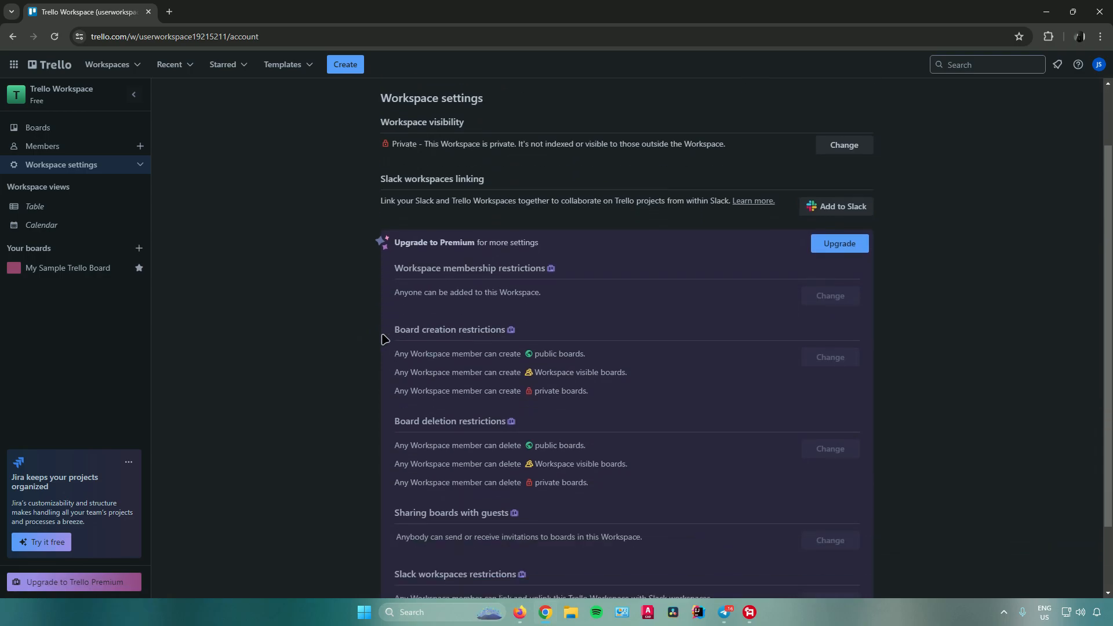
{"action": "scroll", "coordinate": [385, 337], "scroll_direction": "up", "scroll_amount": 3}
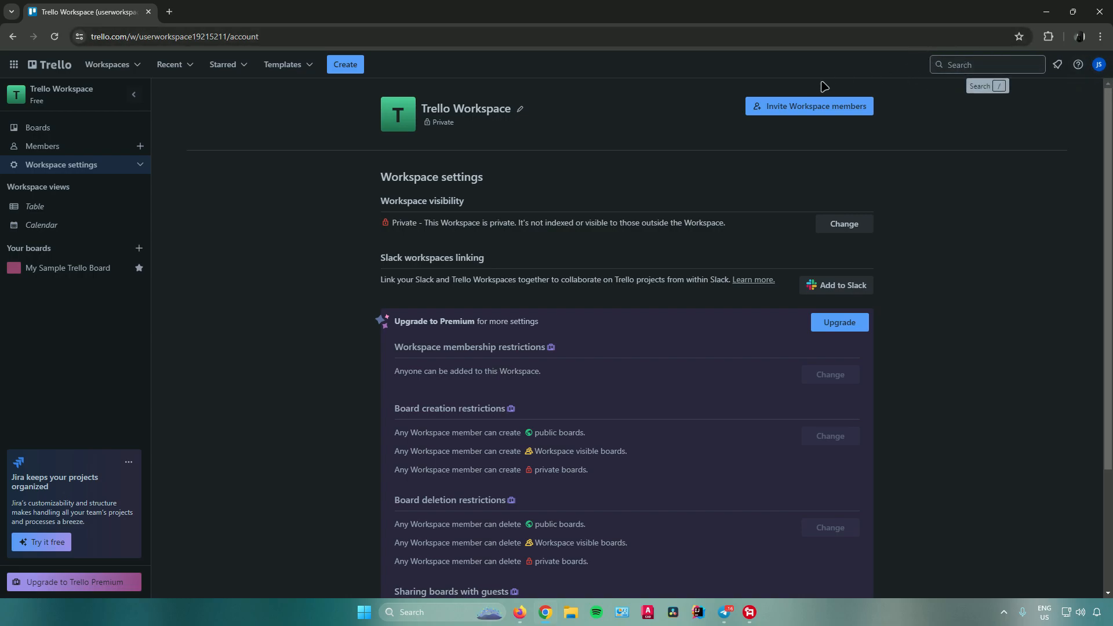
Check the search, the unread notifications and the information pop-up with Trello tips
{"action": "left_click", "coordinate": [963, 65]}
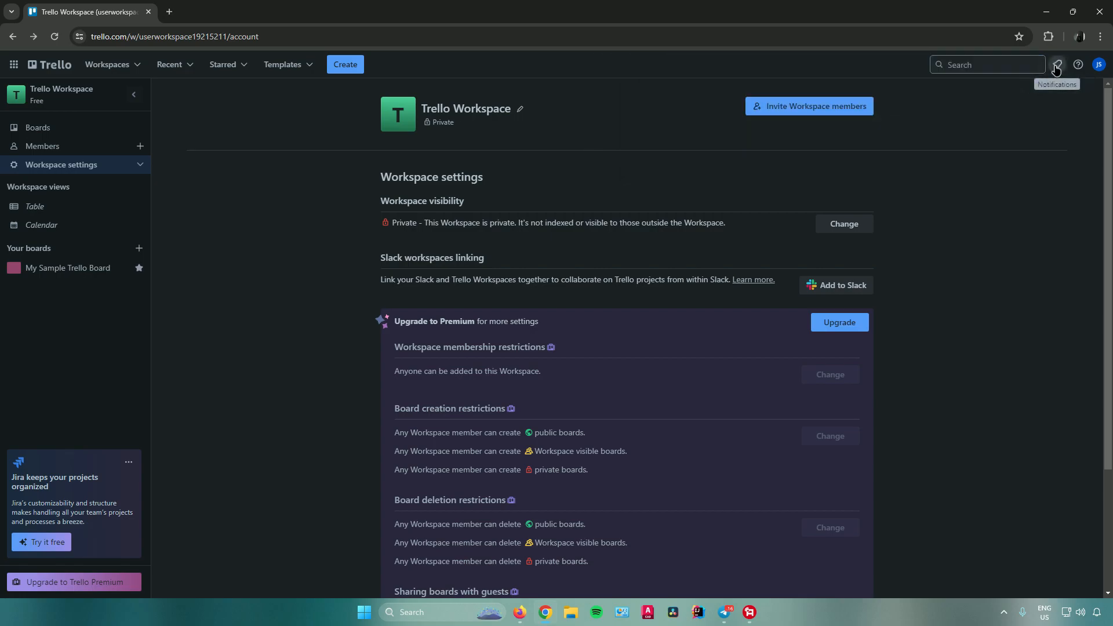
{"action": "left_click", "coordinate": [1056, 68]}
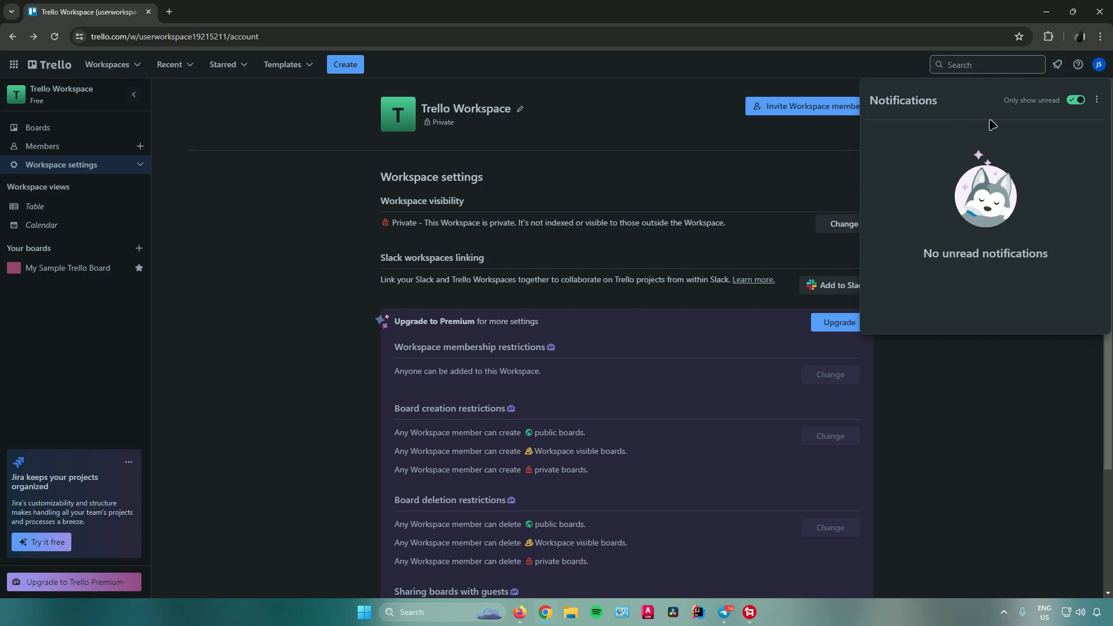
{"action": "left_click", "coordinate": [1075, 68]}
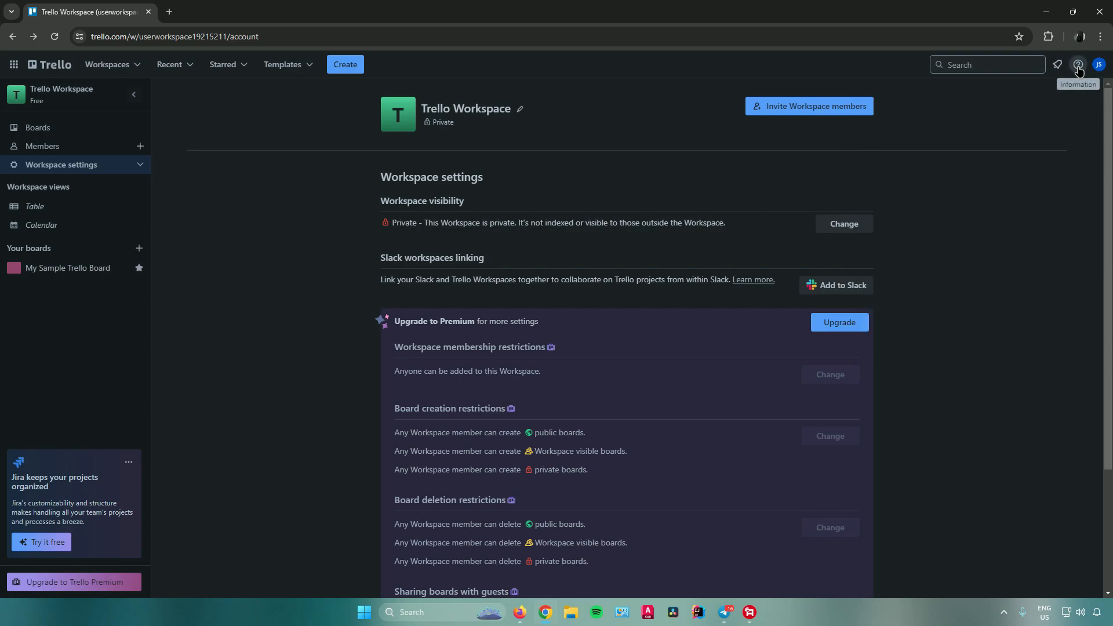
{"action": "left_click", "coordinate": [1078, 68]}
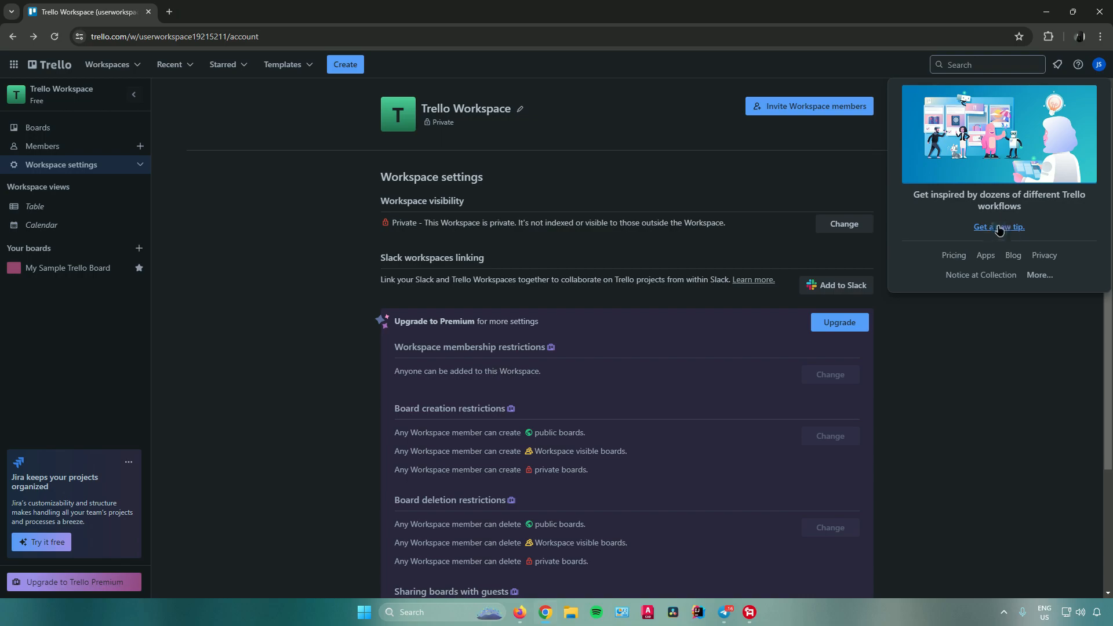
Review the account menu's options for profile, activity, cards, settings, theme and help, and close it
{"action": "left_click", "coordinate": [1100, 65]}
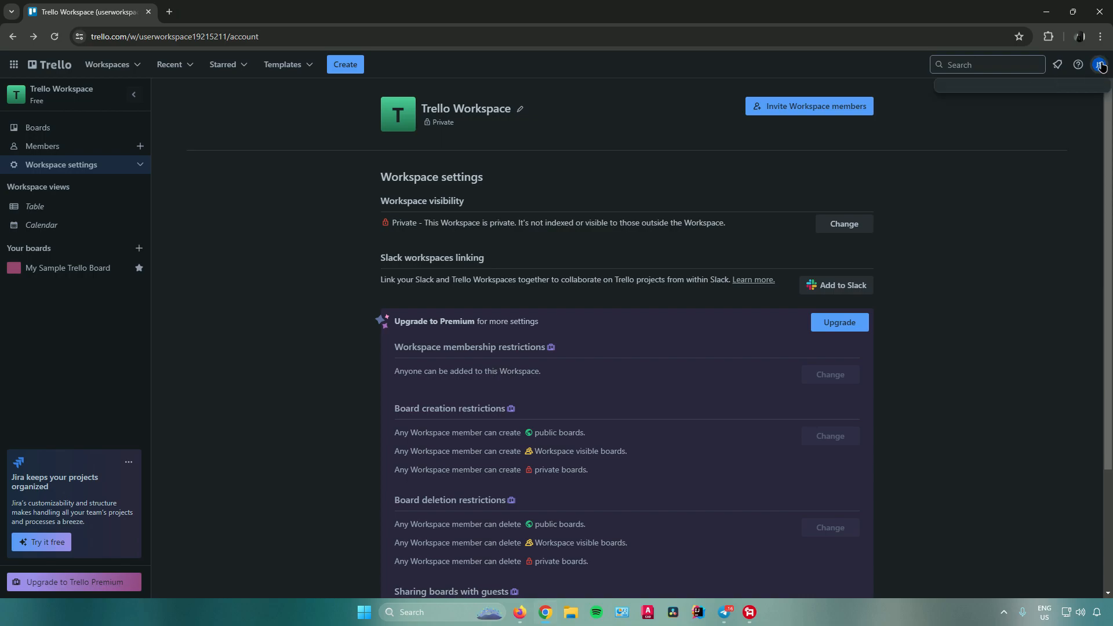
{"action": "left_click", "coordinate": [1100, 65]}
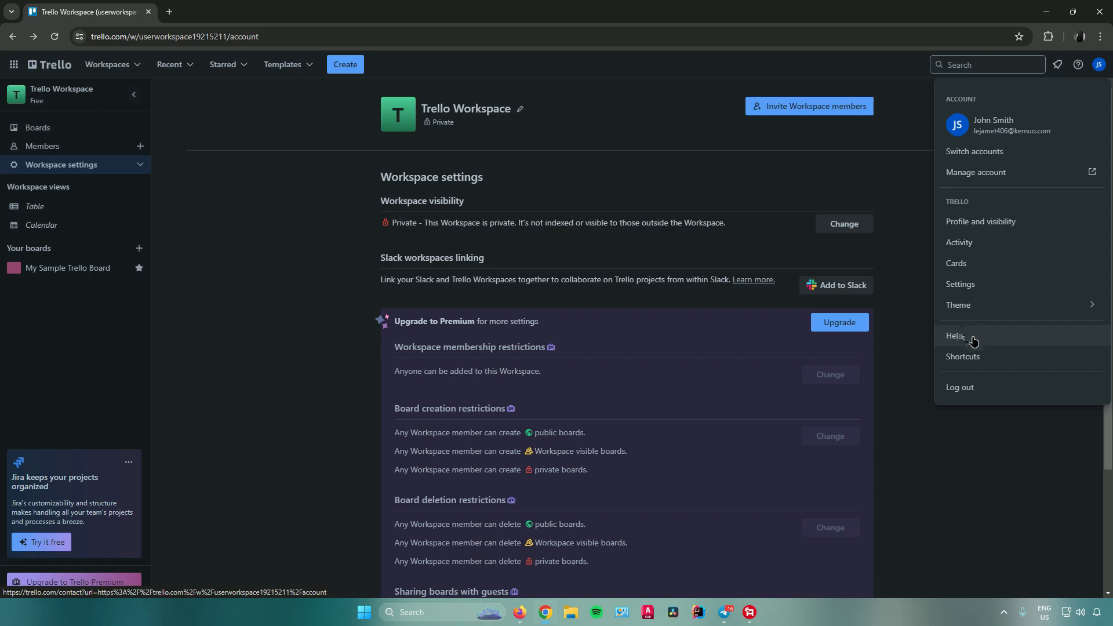
{"action": "left_click", "coordinate": [1000, 452]}
Return to the workspace's boards overview and open My Sample Trello Board
{"action": "left_click", "coordinate": [74, 131]}
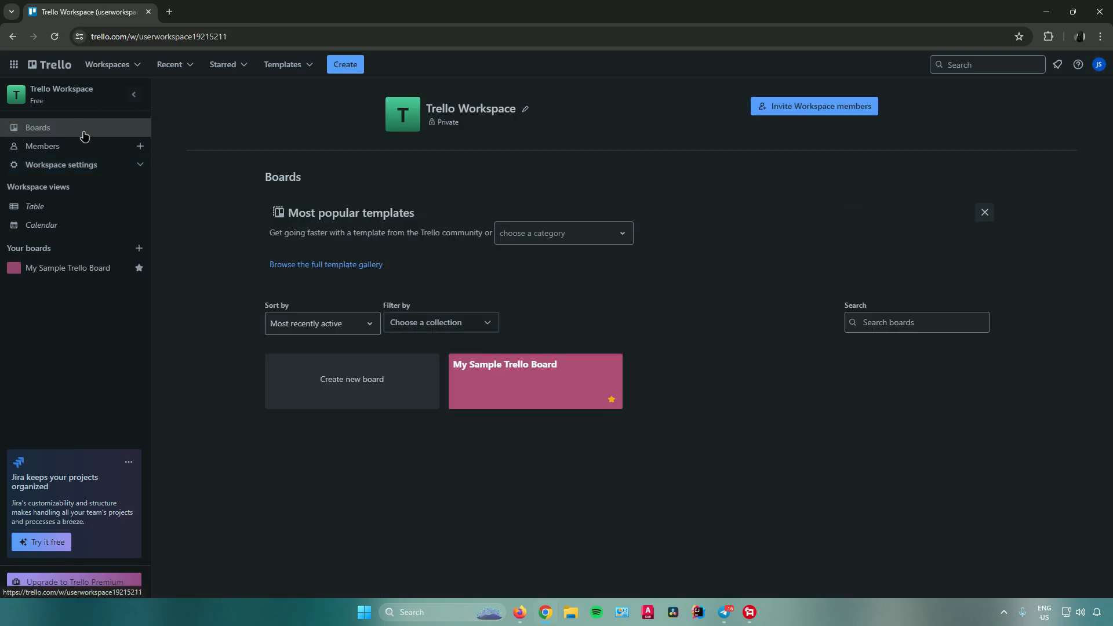
{"action": "left_click", "coordinate": [70, 268]}
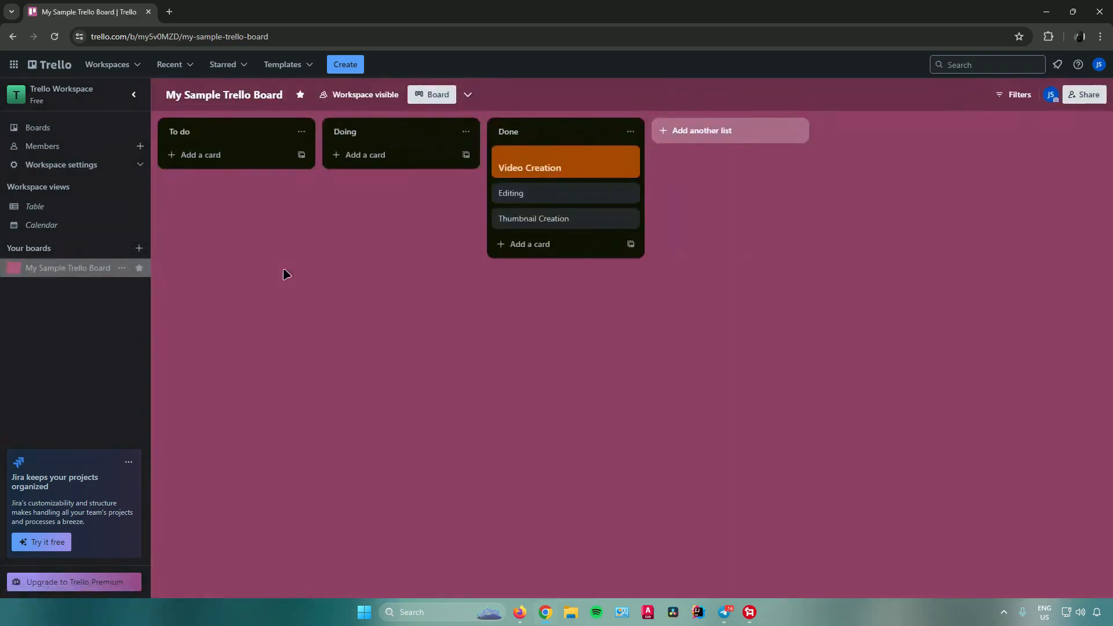